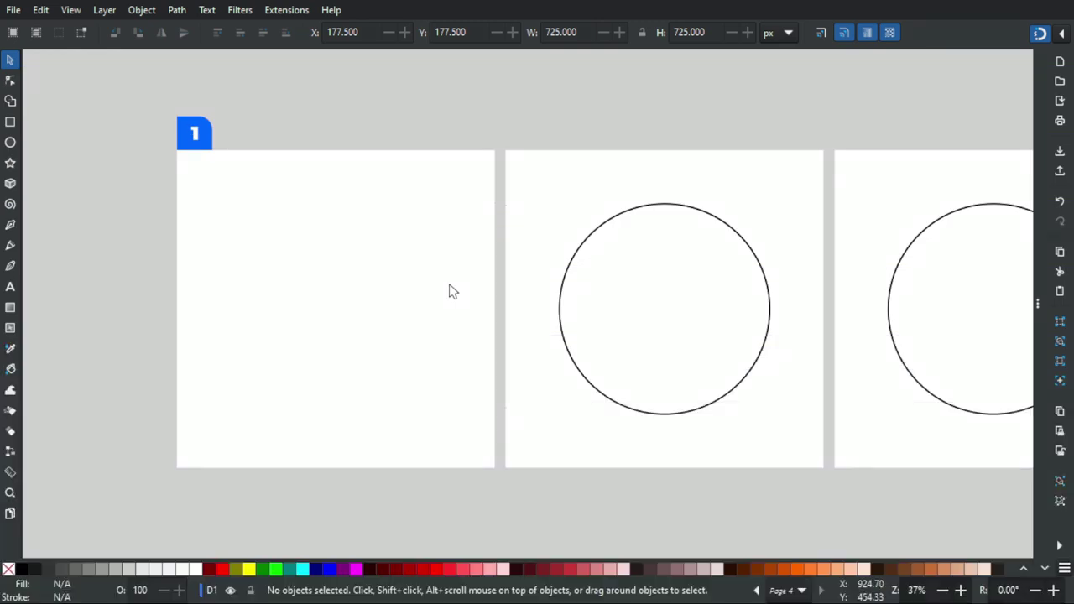
Draw a perfect circle of about 347 px radius with a thick black outline on page 1
click(10, 144)
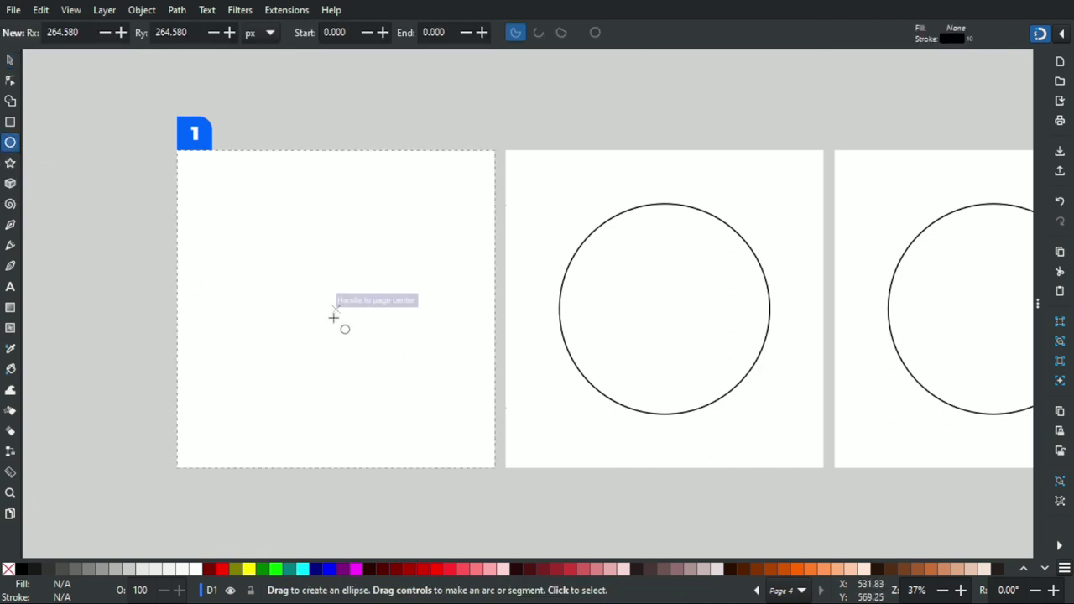
key(ctrl)
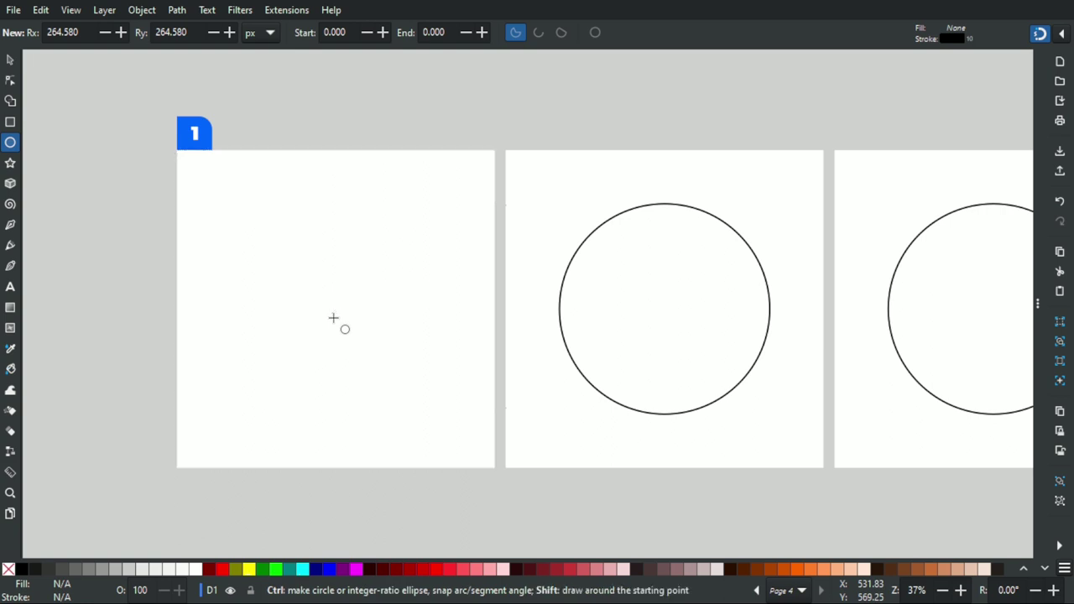
drag(336, 309, 441, 443)
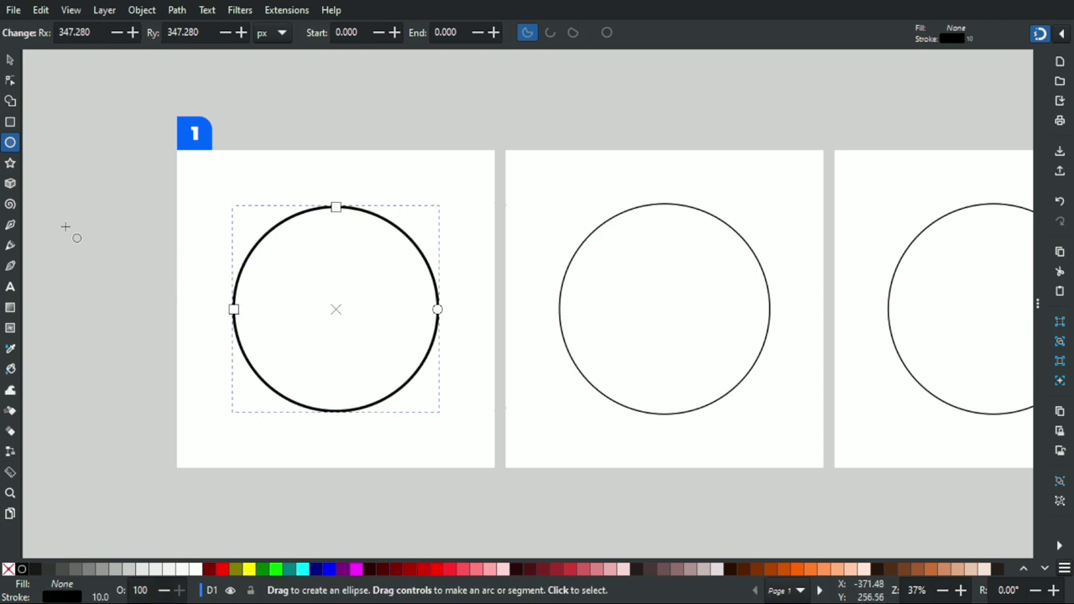
click(11, 224)
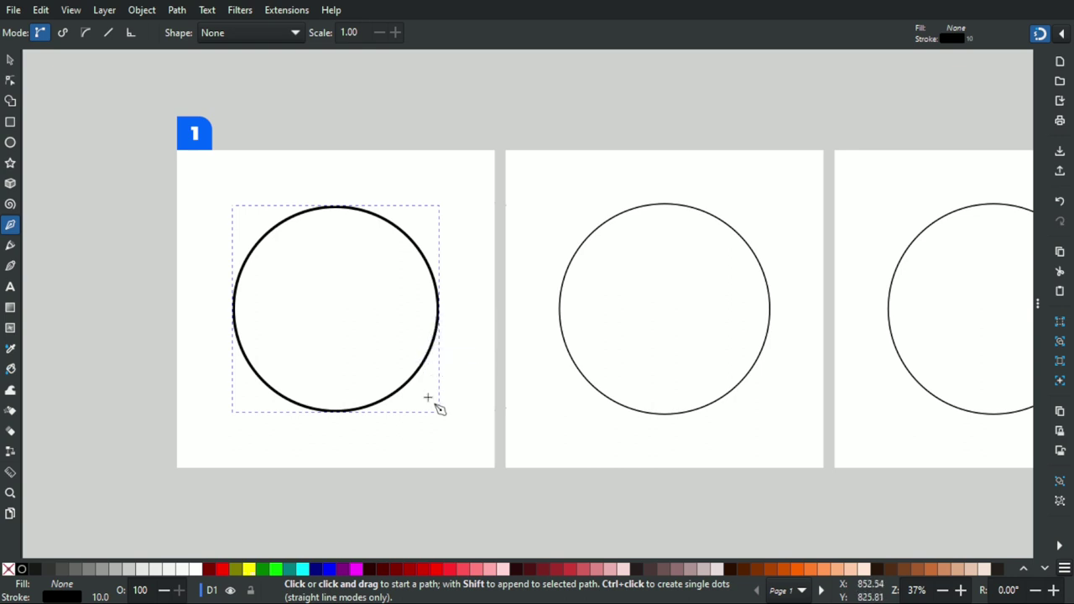
Draw a straight diagonal line across the circle from its upper-left edge to its lower-right edge
click(1061, 34)
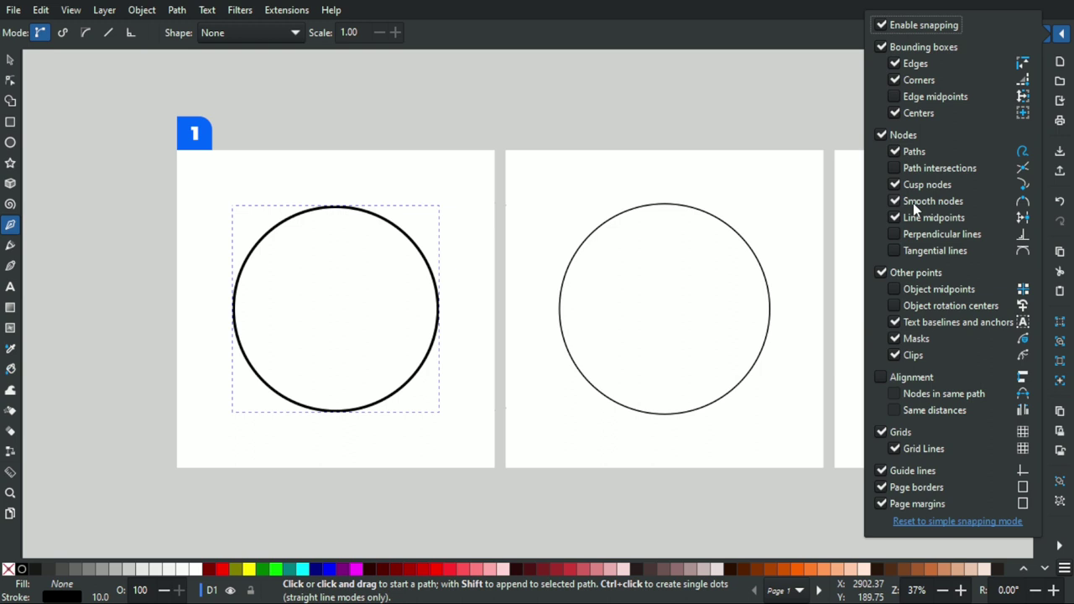
click(1059, 34)
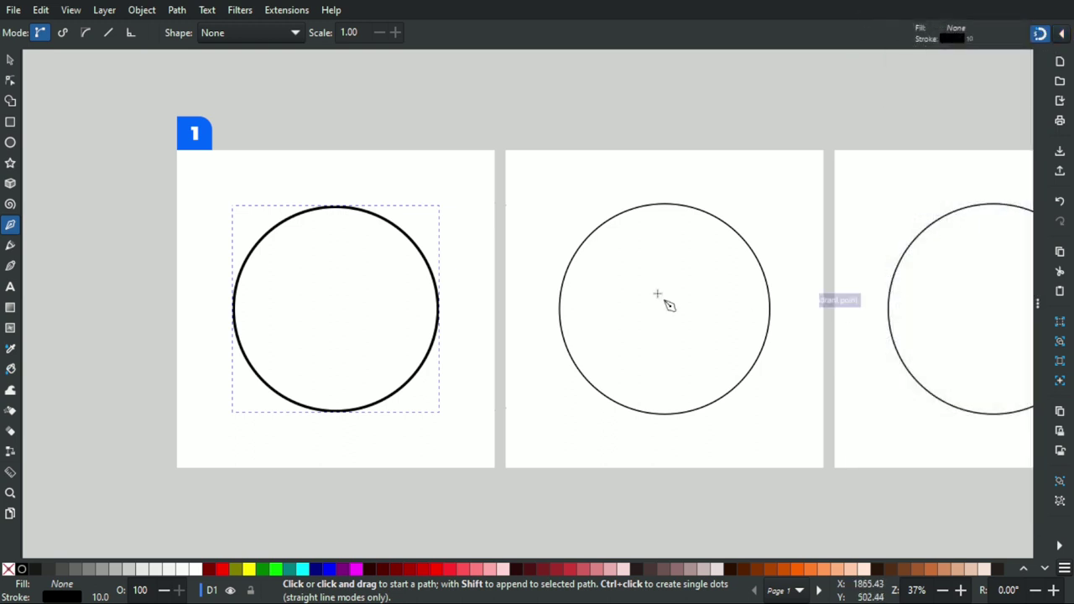
click(276, 227)
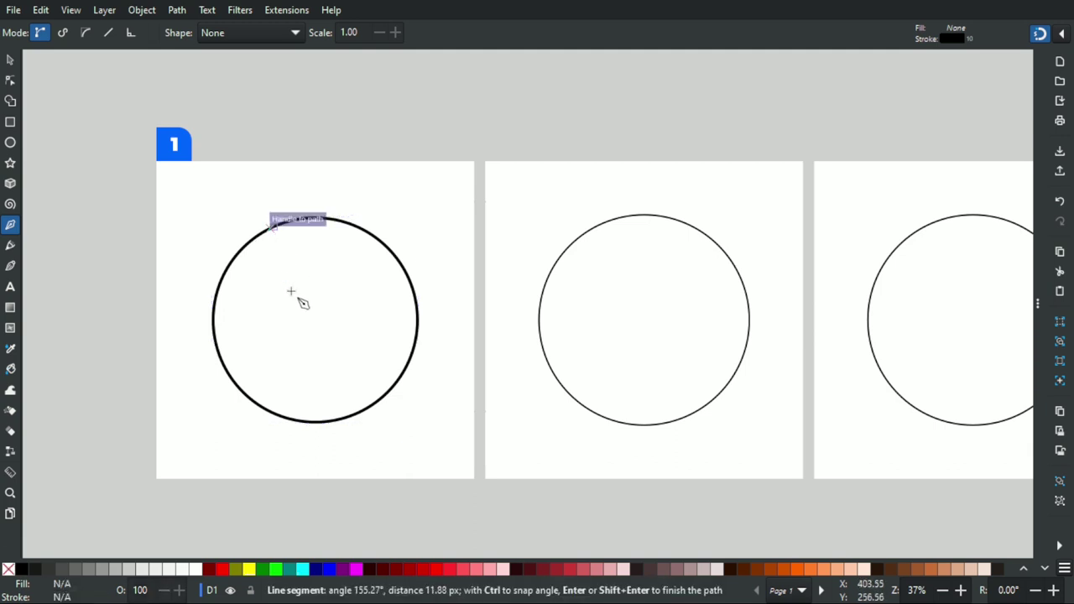
click(359, 411)
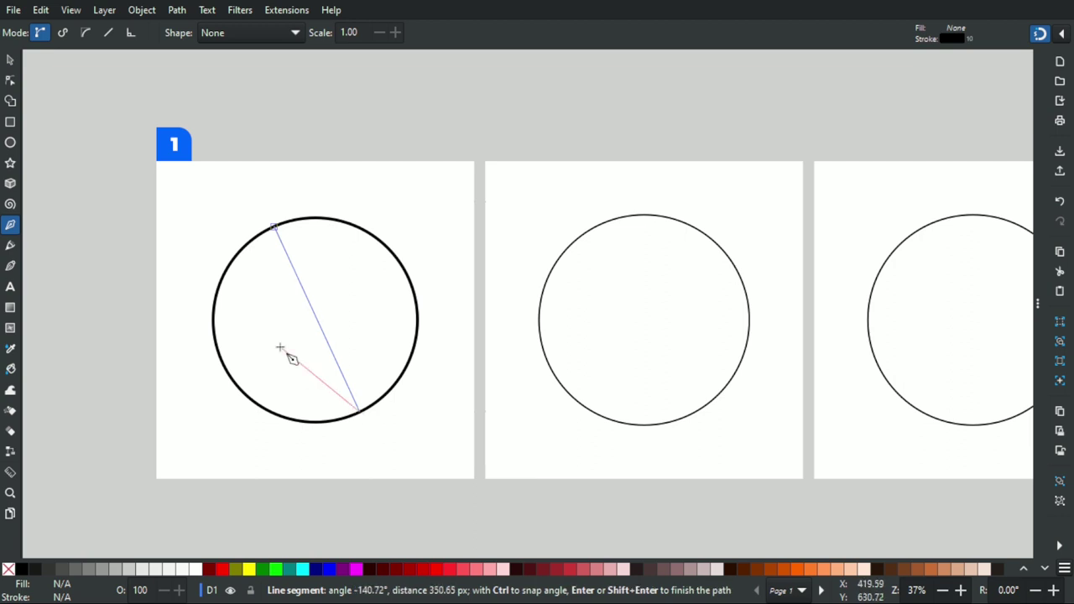
key(Return)
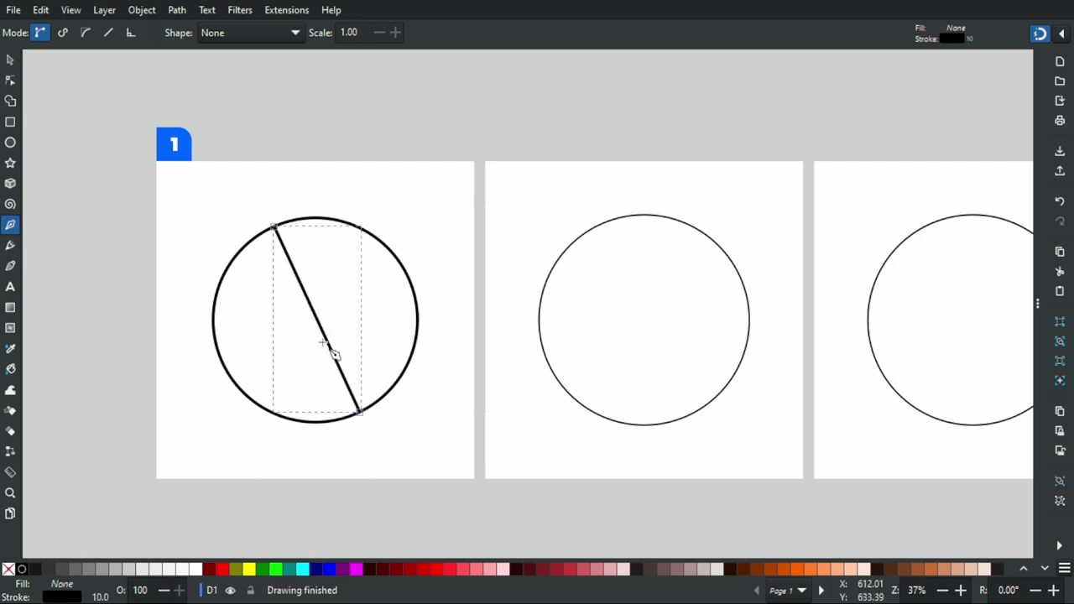
click(10, 61)
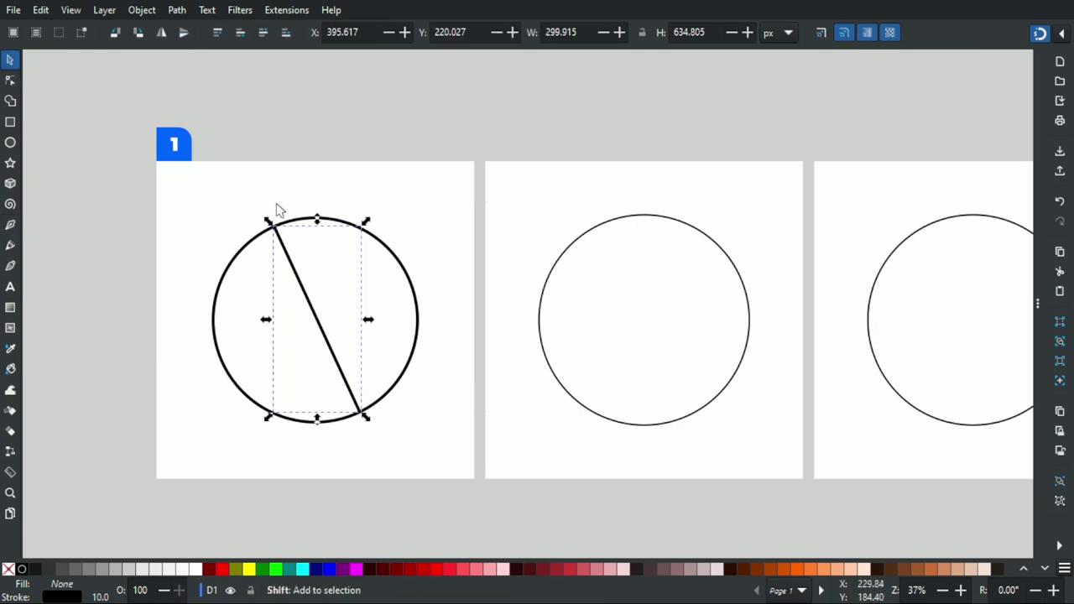
Cut the page 1 circle along the line with Path > Cut Path
shift+click(409, 281)
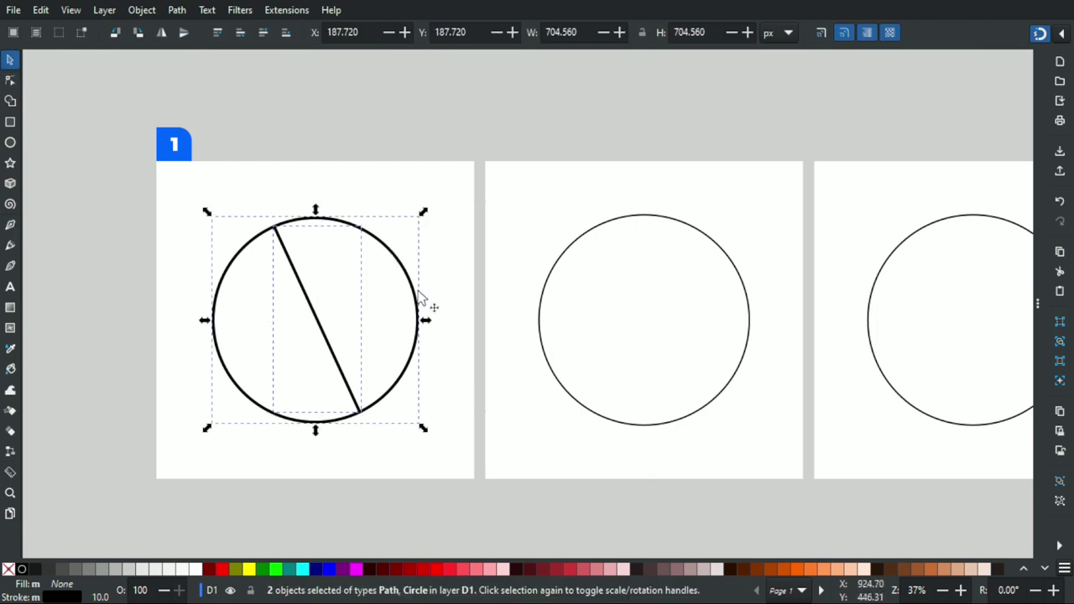
click(177, 10)
click(214, 188)
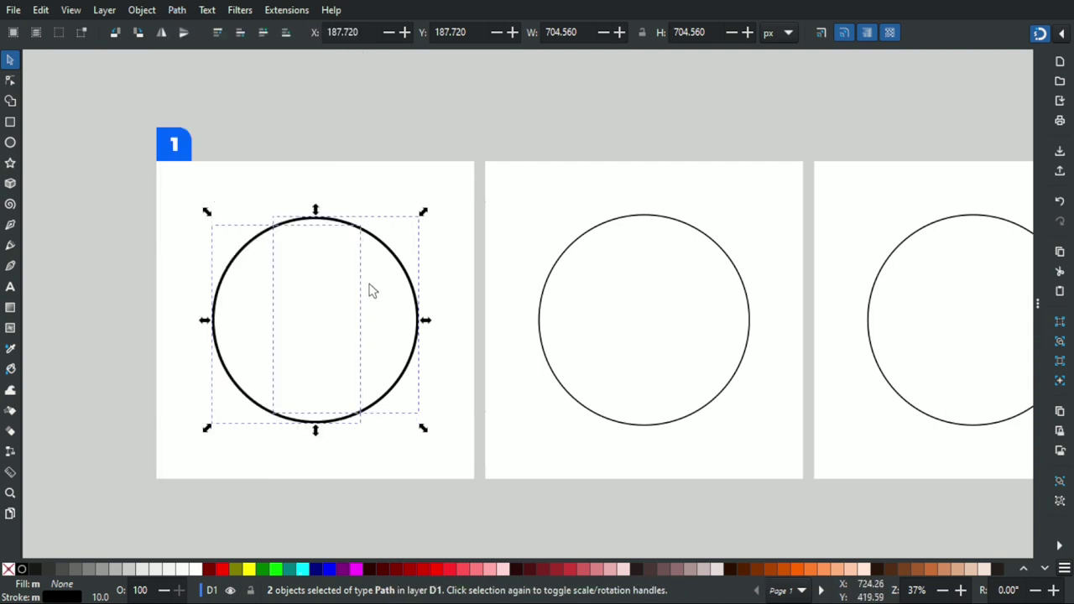
Shift the upper arc up and to the right to show the diagonal gap
click(379, 231)
click(379, 234)
drag(379, 246, 384, 223)
click(458, 240)
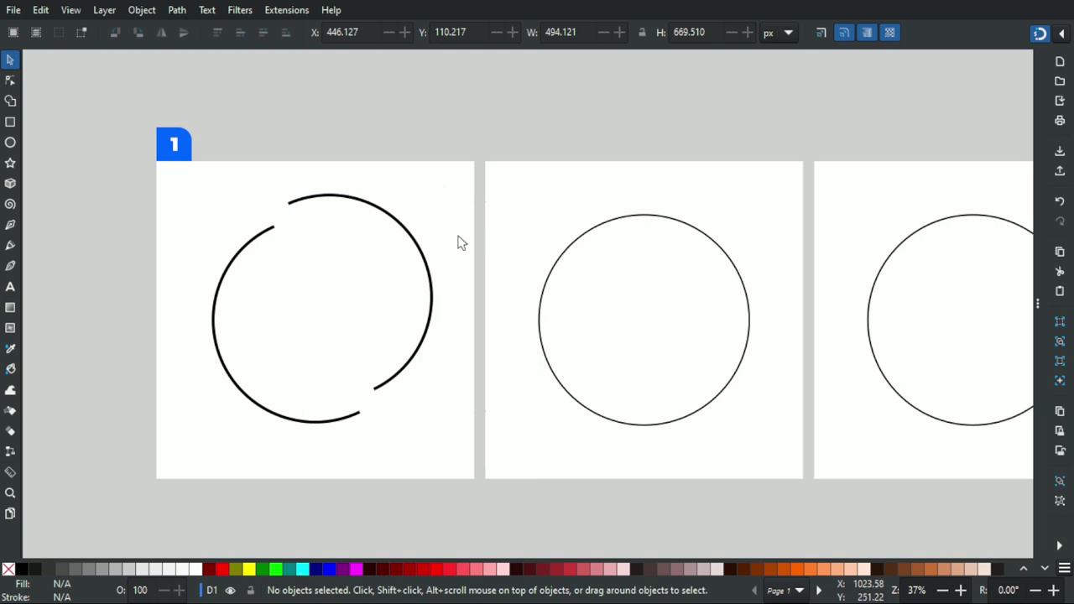
drag(761, 218, 495, 218)
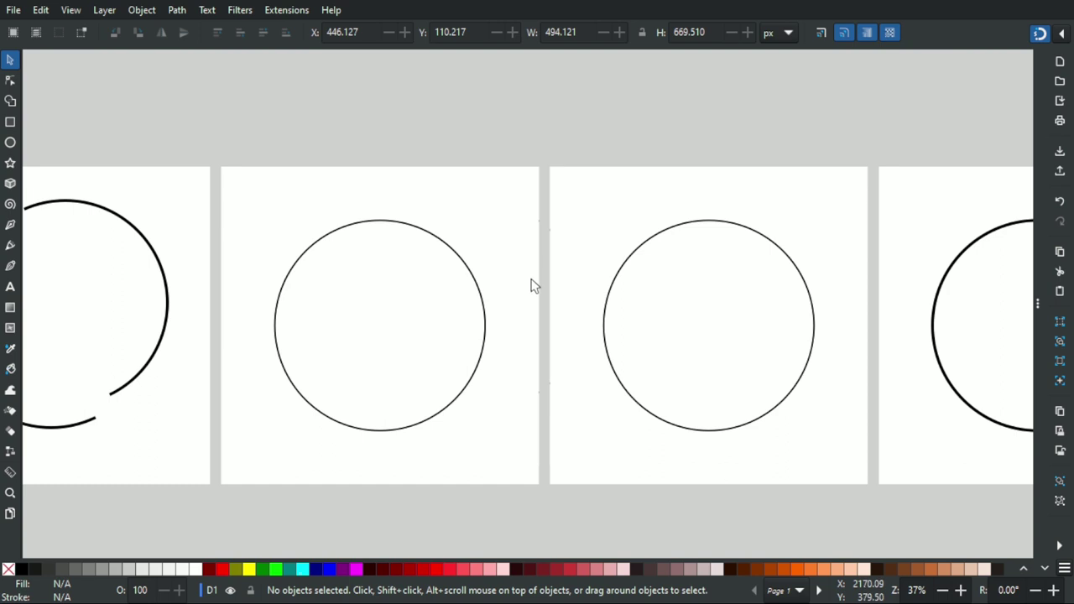
drag(369, 314, 311, 283)
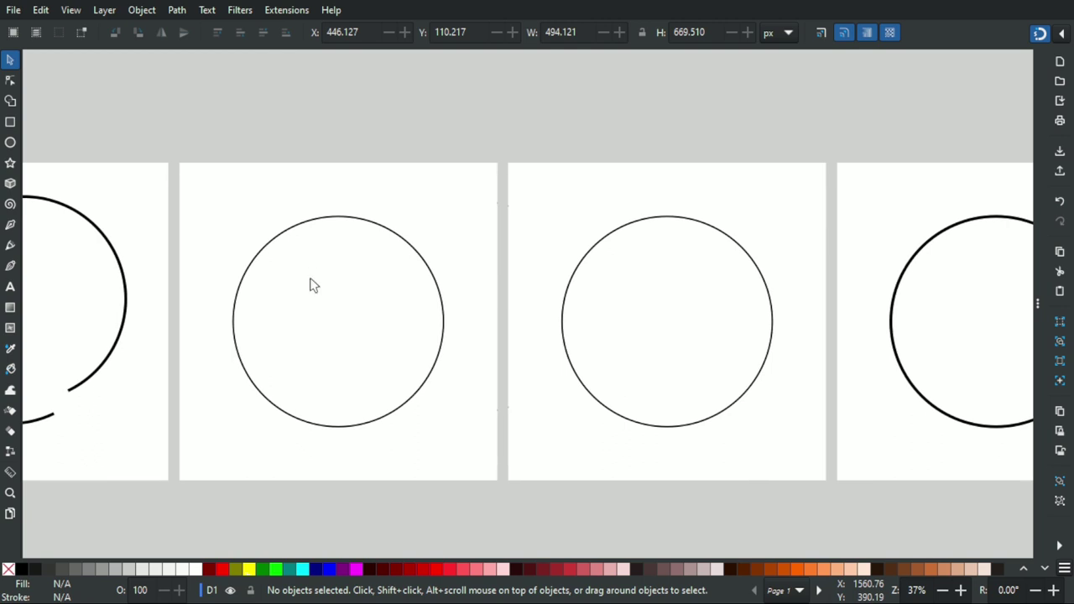
Draw two diagonal lines across page 2's circle that cross at its centre to form an X
click(10, 225)
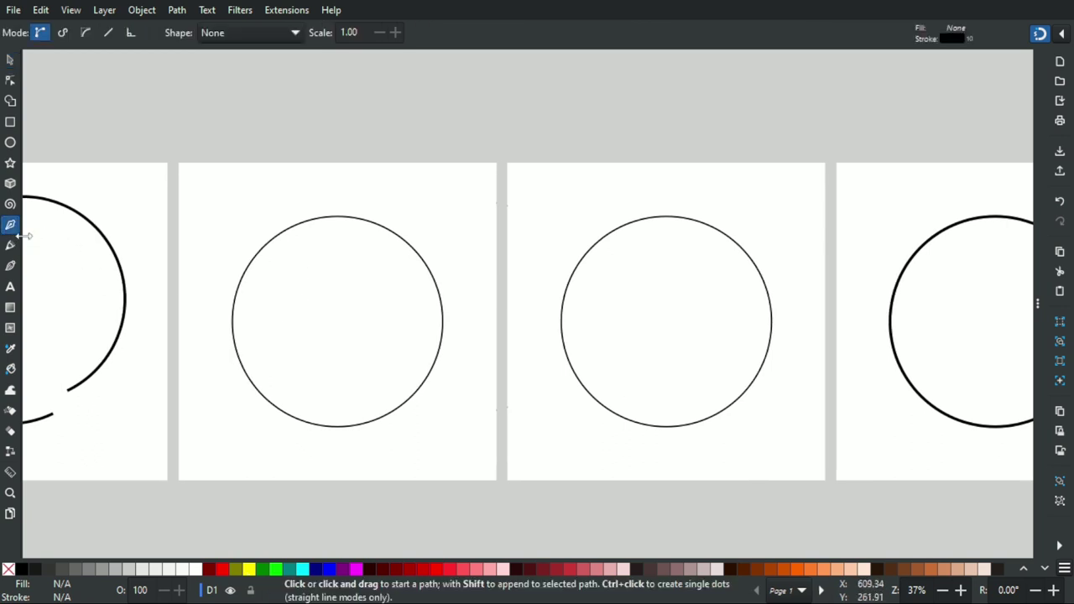
click(253, 257)
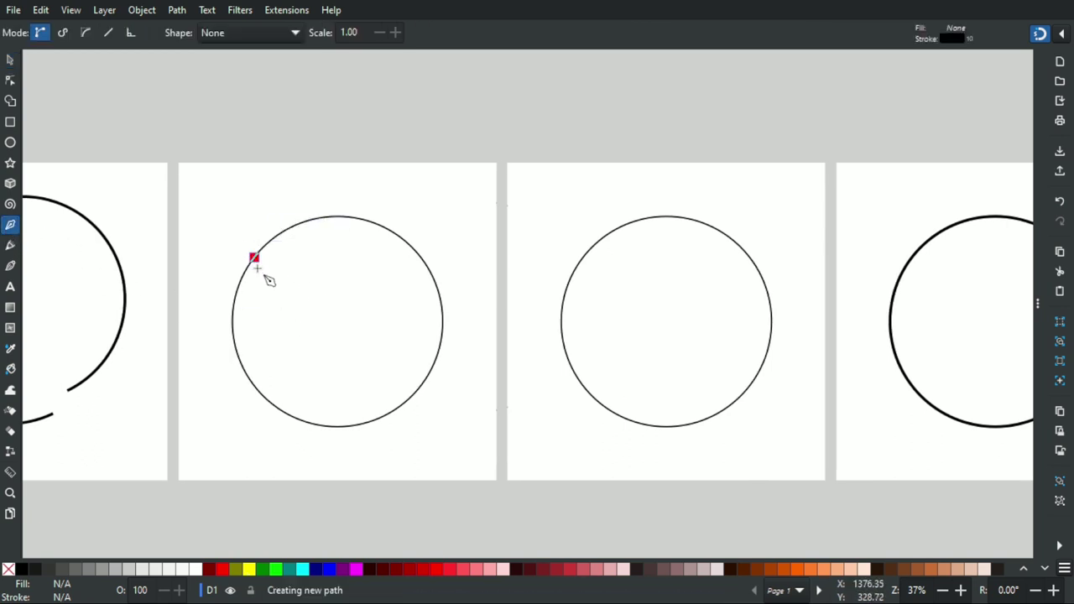
click(433, 363)
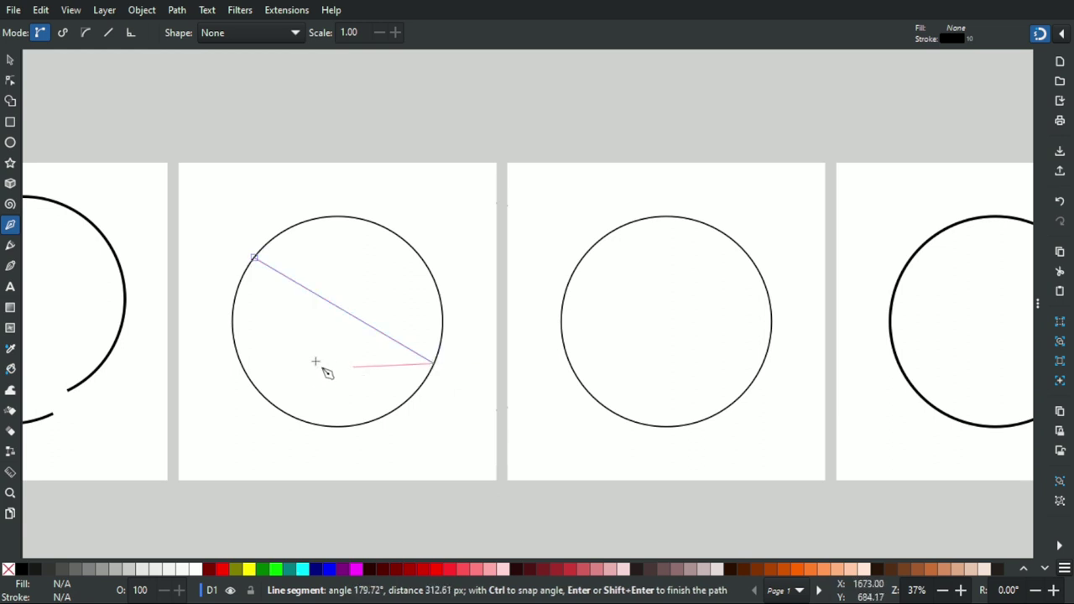
key(Return)
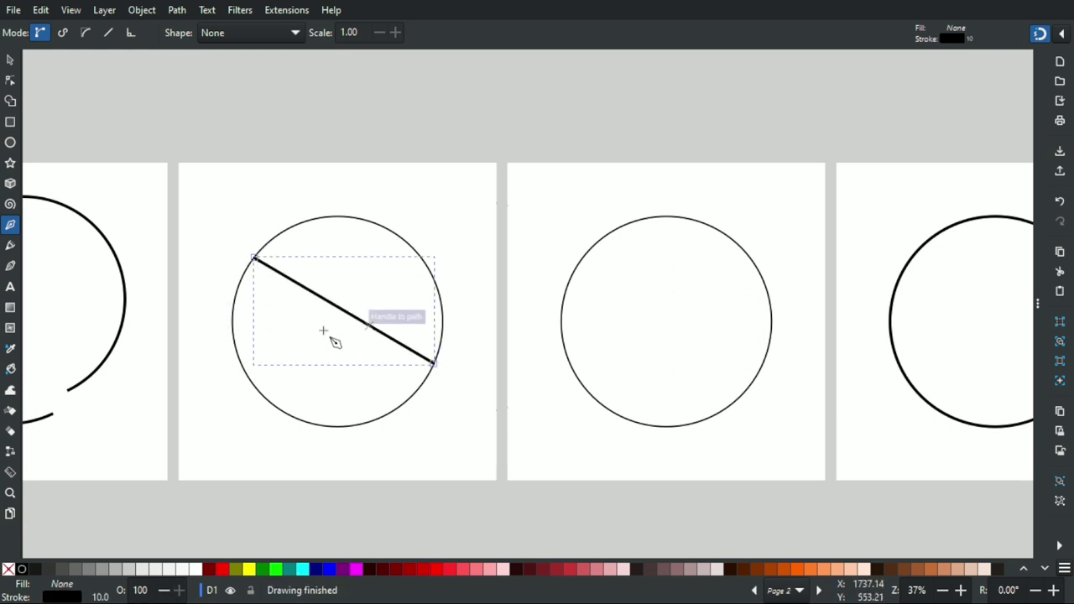
click(247, 370)
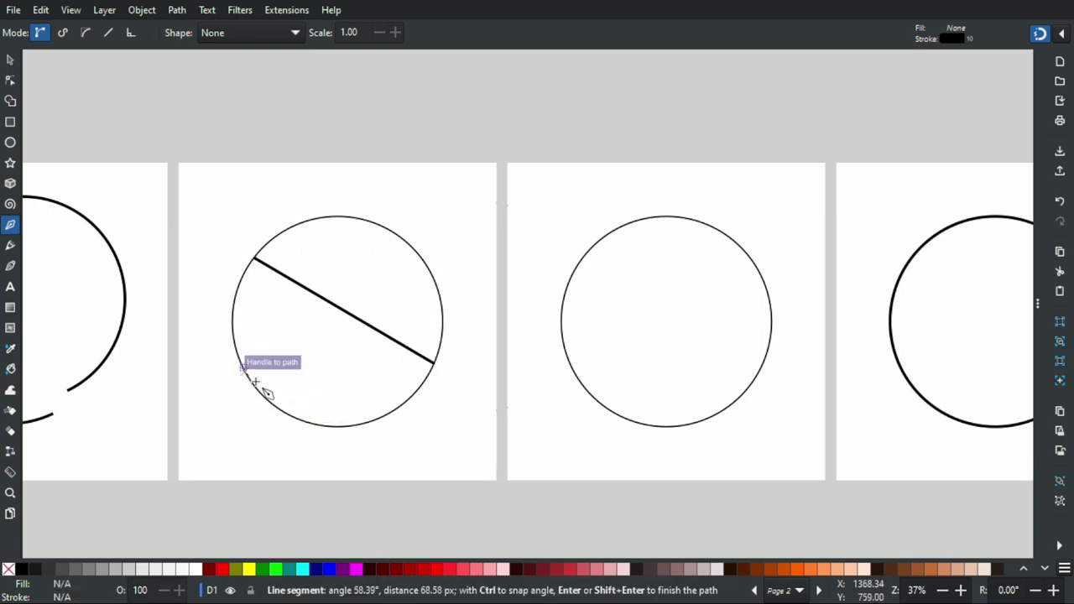
click(426, 266)
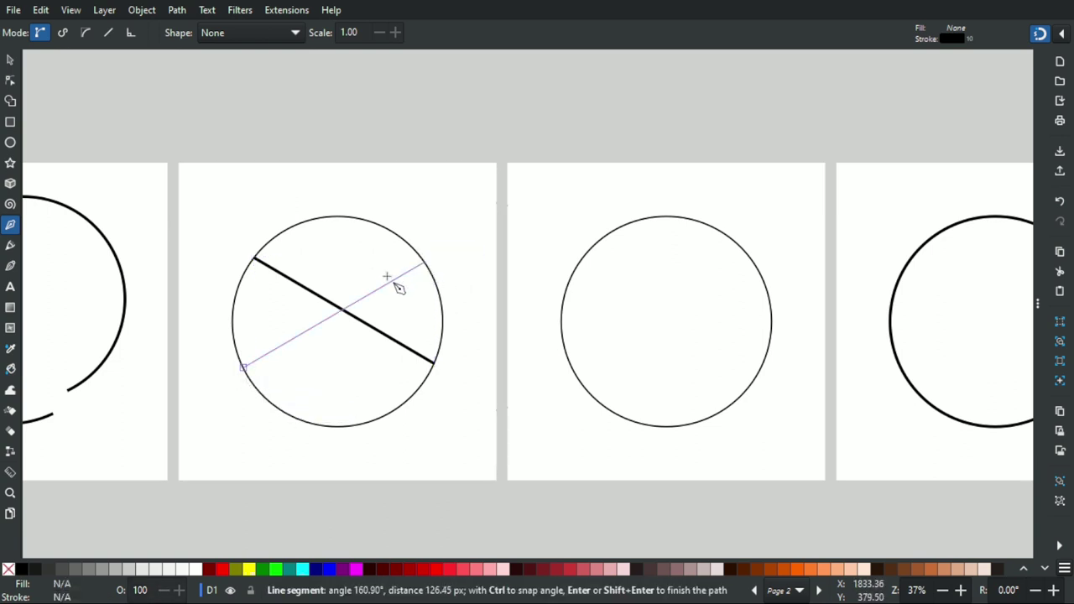
key(Return)
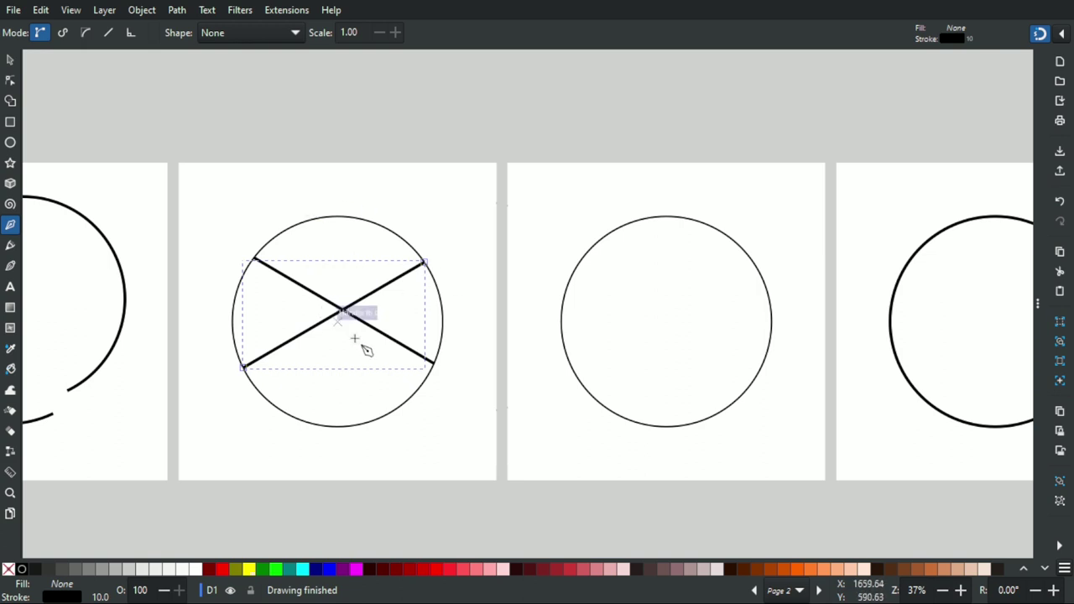
click(10, 60)
Combine the two crossing lines into a single path
ctrl+scroll(406, 293, up, 1)
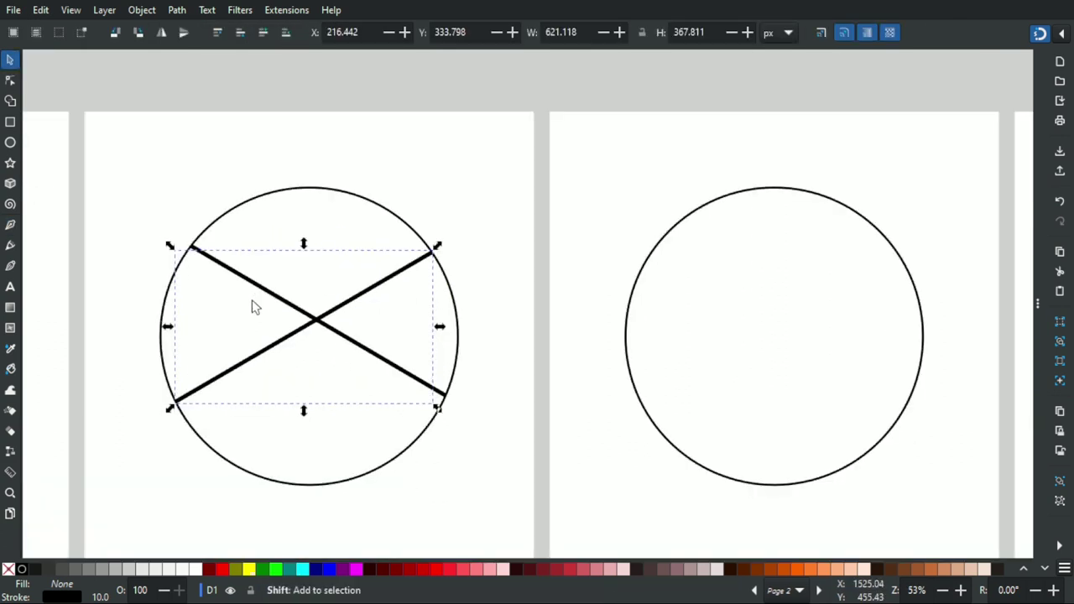
shift+click(239, 279)
ctrl+scroll(319, 278, down, 1)
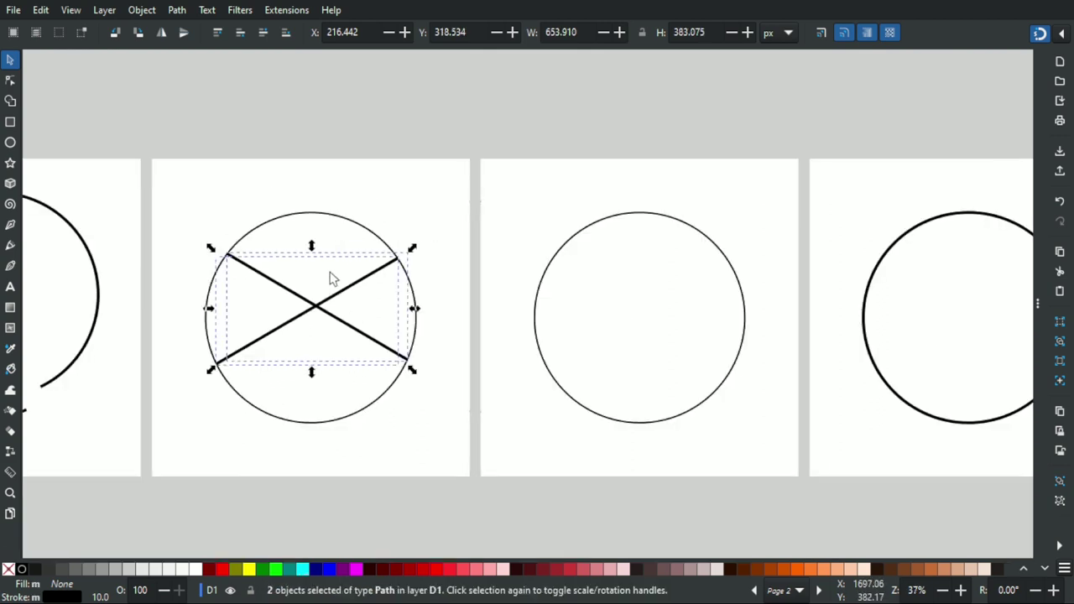
scroll(330, 278, left, 1)
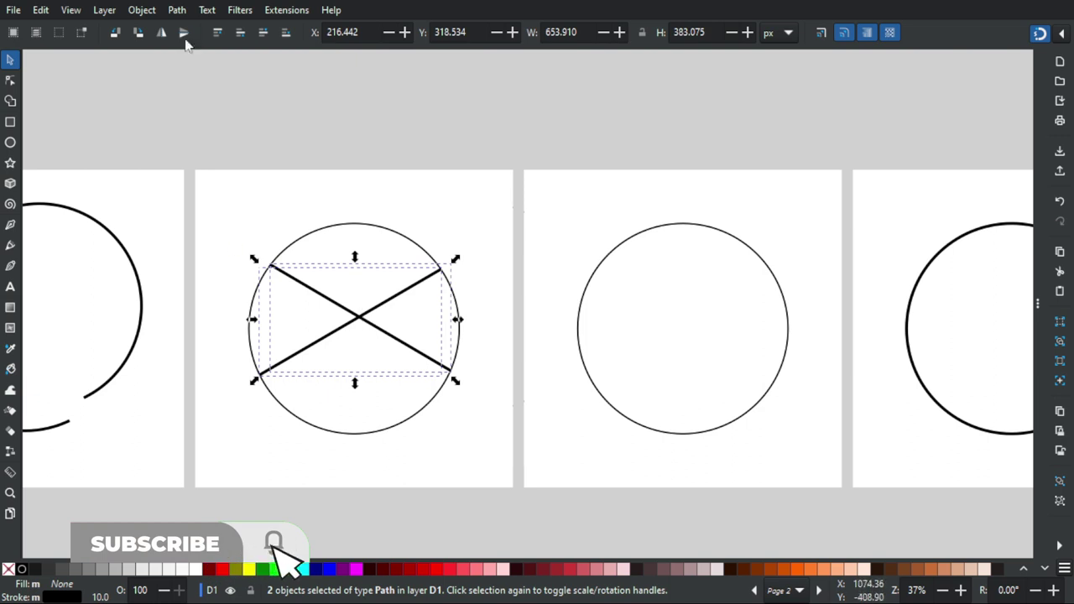
click(177, 12)
click(209, 211)
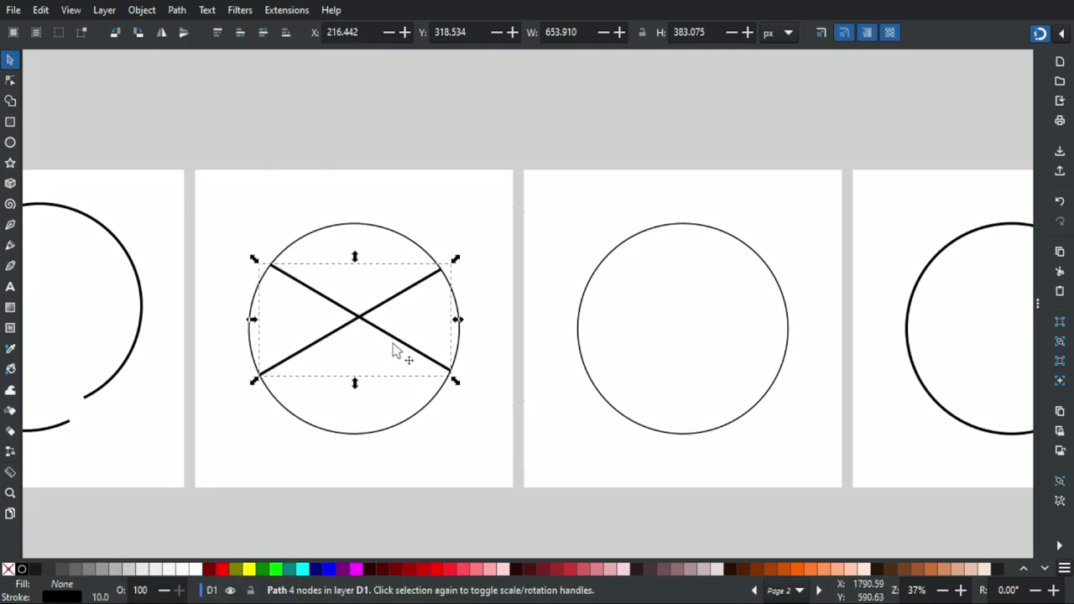
Cut page 2's circle along the X with Path > Cut Path
shift+click(358, 225)
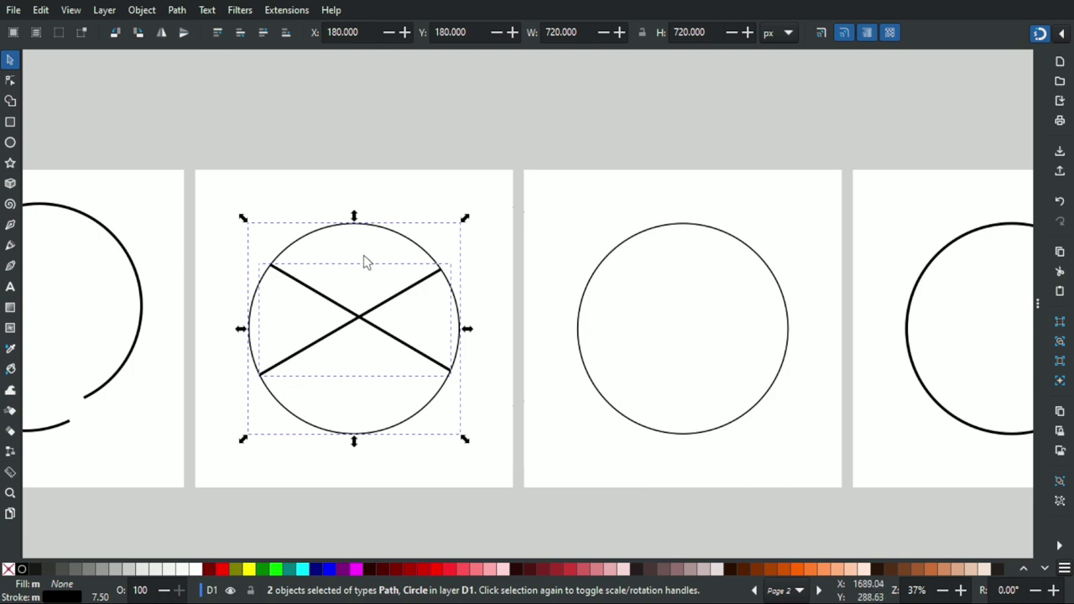
click(178, 10)
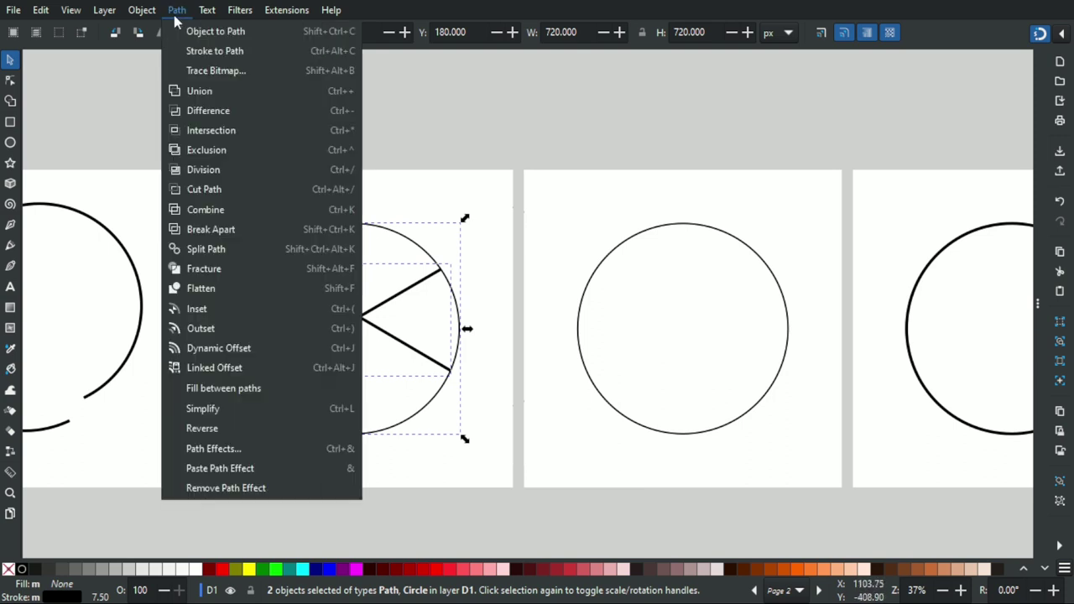
click(178, 188)
key(Escape)
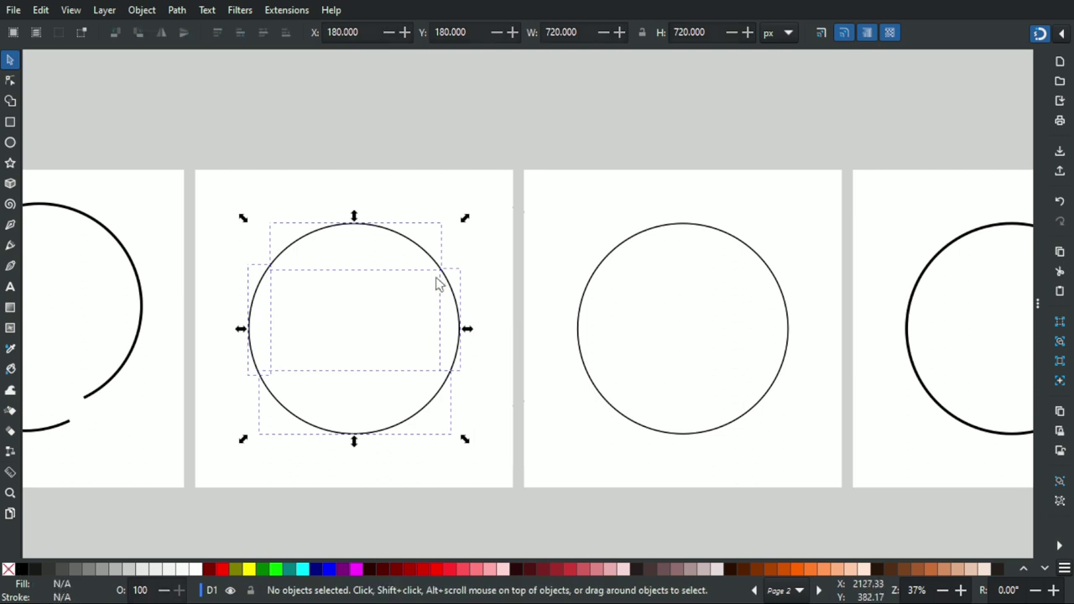
Nudge the top arc right and move the right-side arc into the circle's middle
click(412, 243)
drag(411, 242, 418, 234)
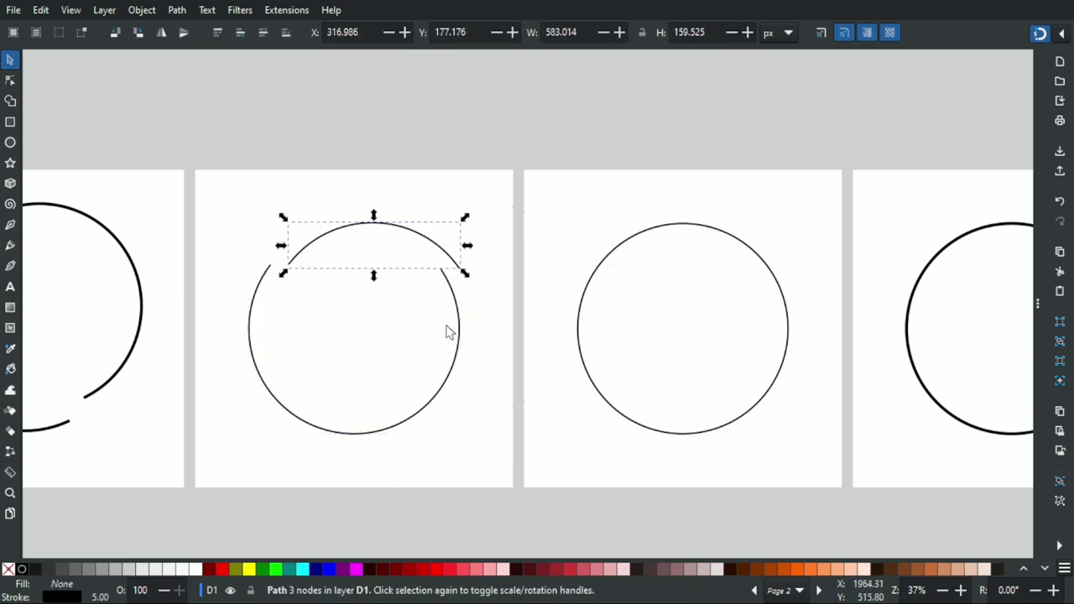
click(460, 332)
drag(460, 332, 372, 338)
key(Escape)
scroll(453, 288, right, 5)
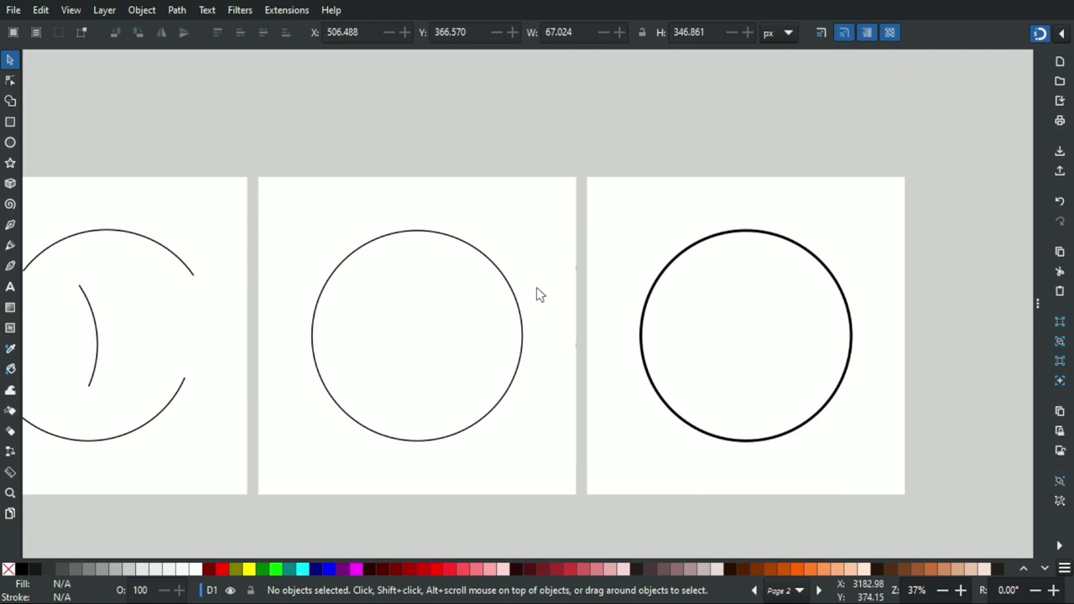
click(12, 225)
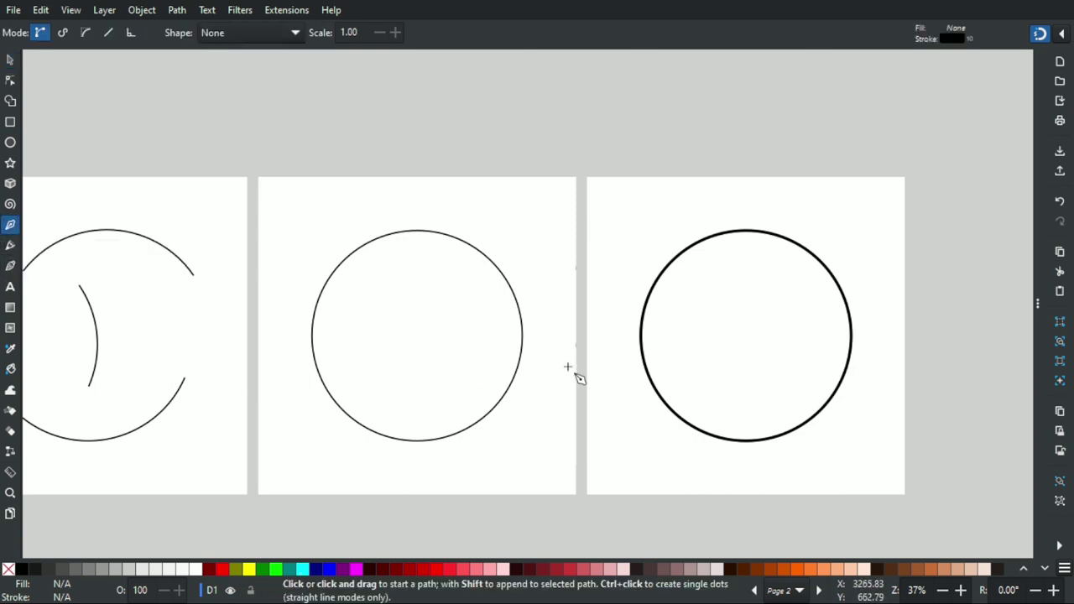
Draw an L-shaped line from the circle's top point to its centre and out to the right edge
click(417, 232)
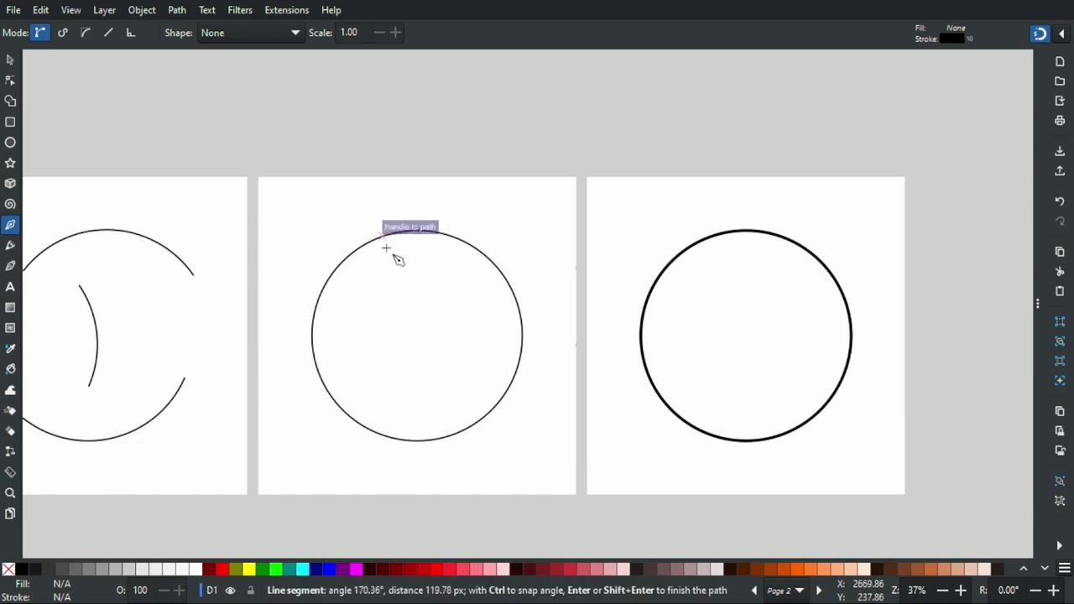
click(427, 345)
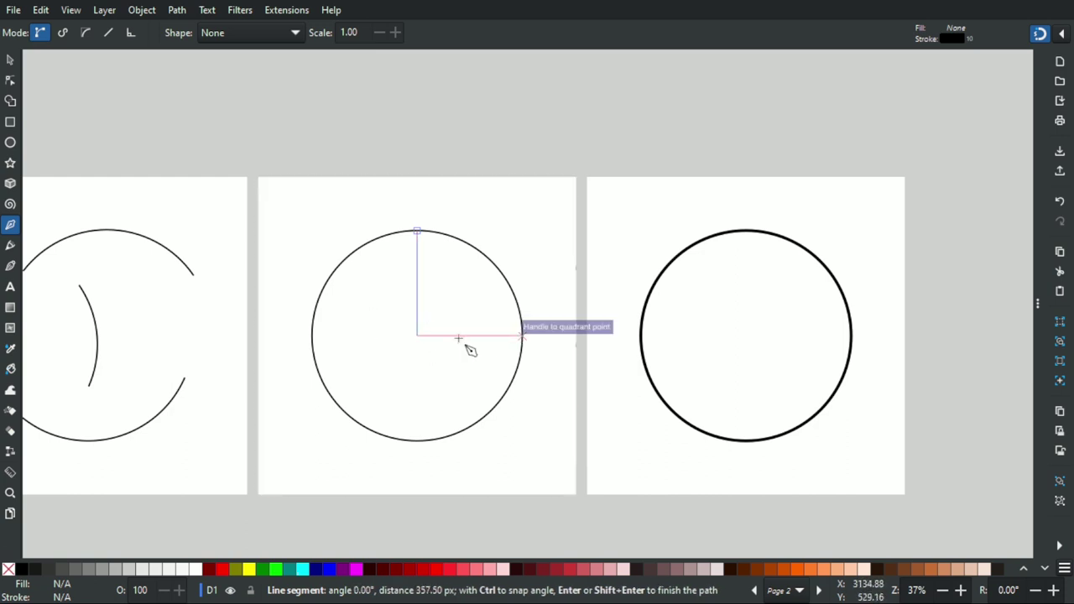
click(518, 326)
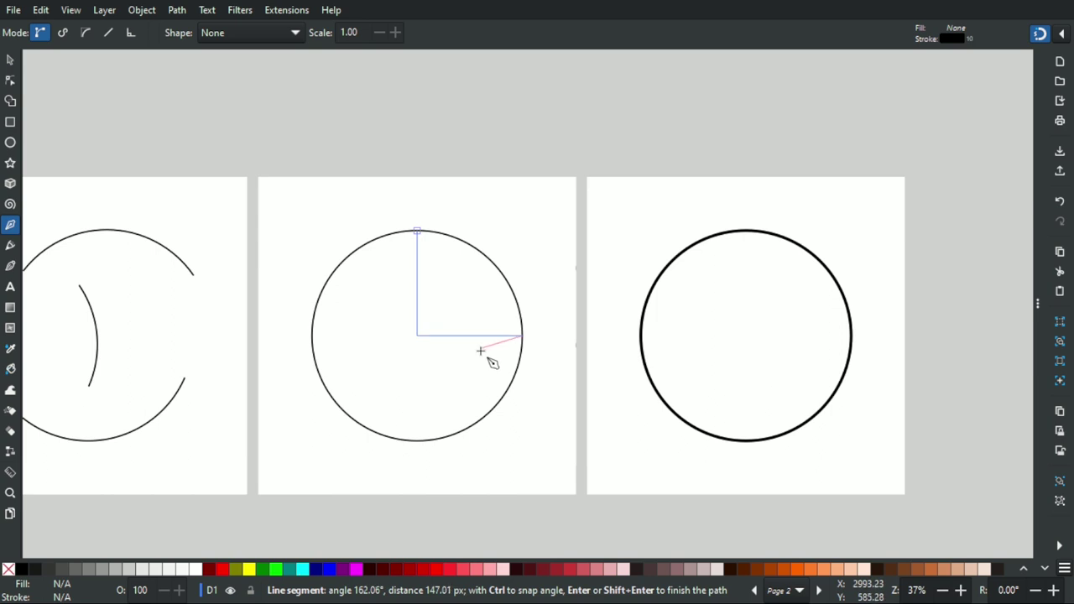
key(Return)
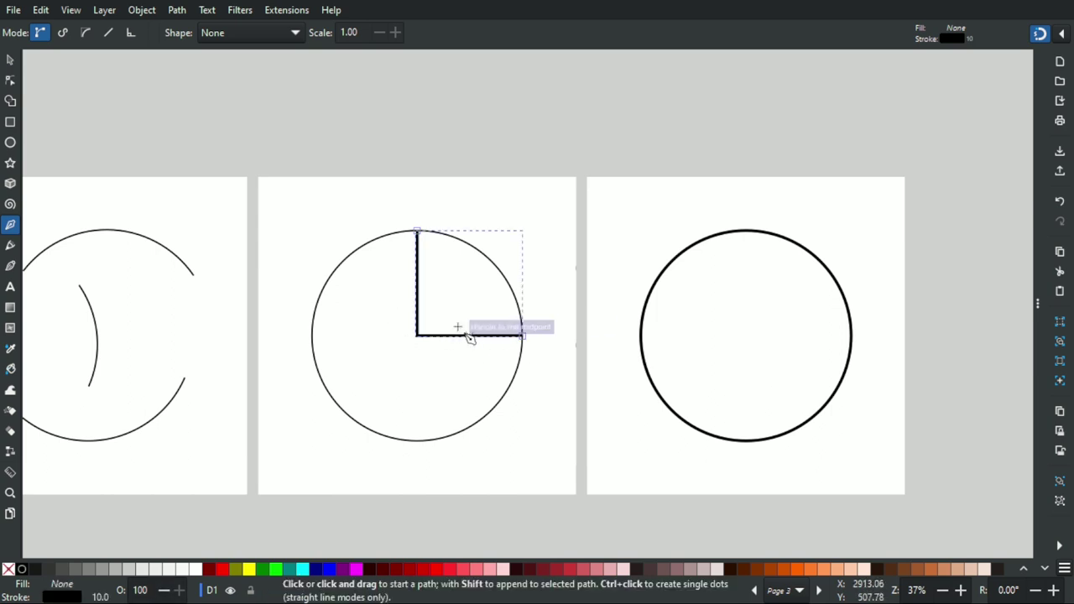
Cut page 3's circle along the L-shaped line with Path > Cut Path
click(10, 60)
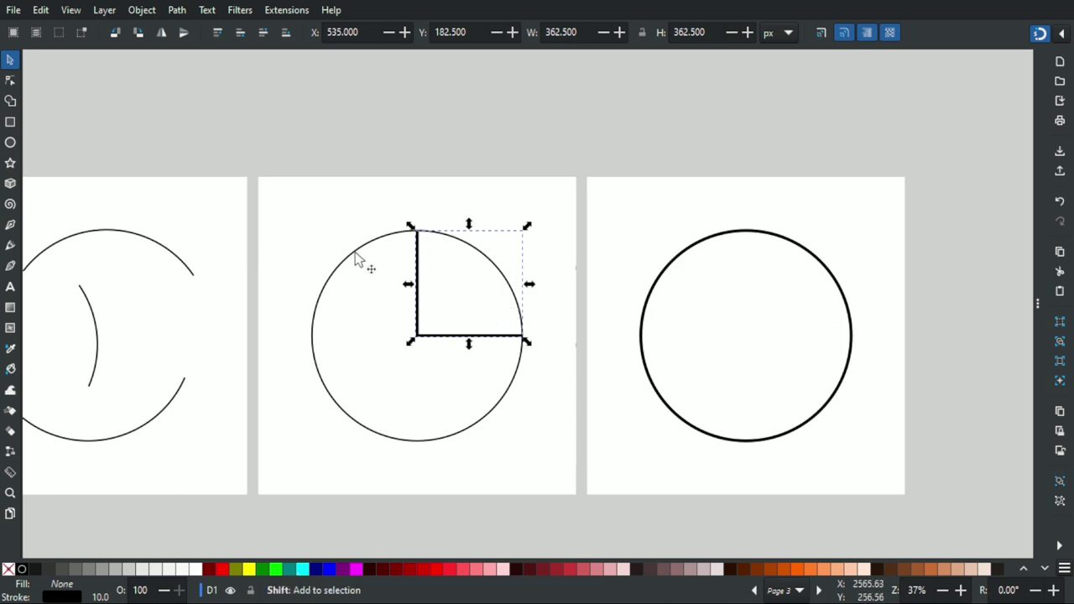
shift+click(355, 259)
click(177, 11)
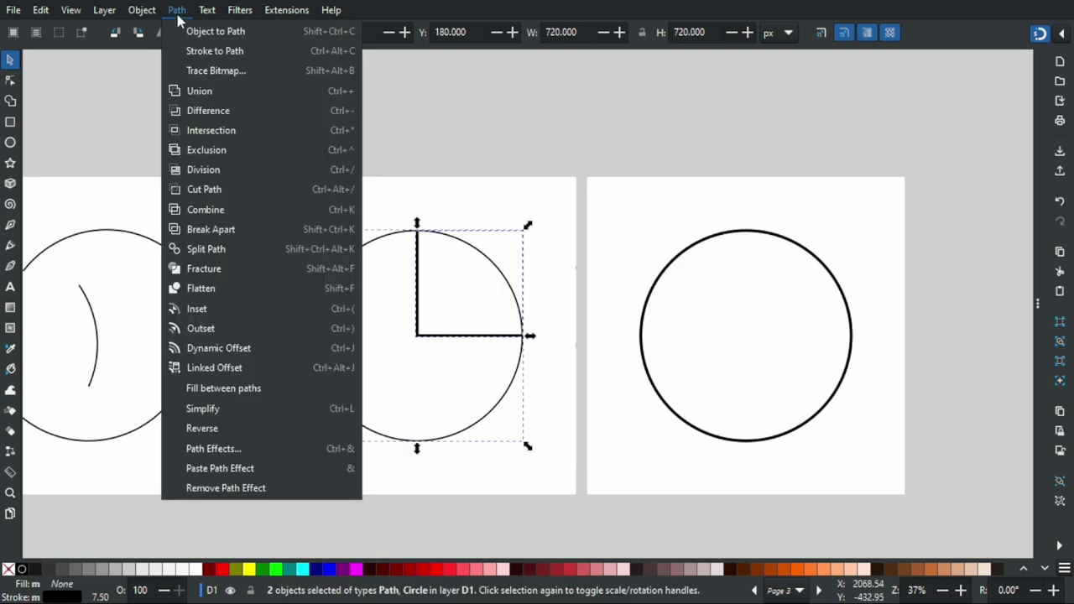
click(206, 187)
Lift the top-right quarter arc slightly upward
click(380, 311)
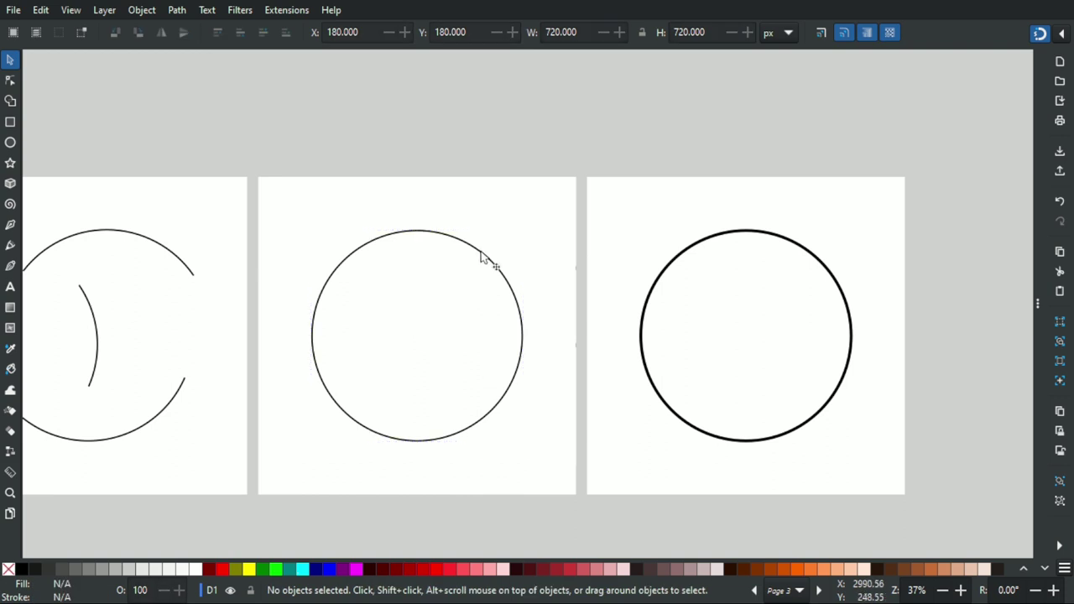
click(480, 256)
drag(480, 256, 476, 229)
click(498, 191)
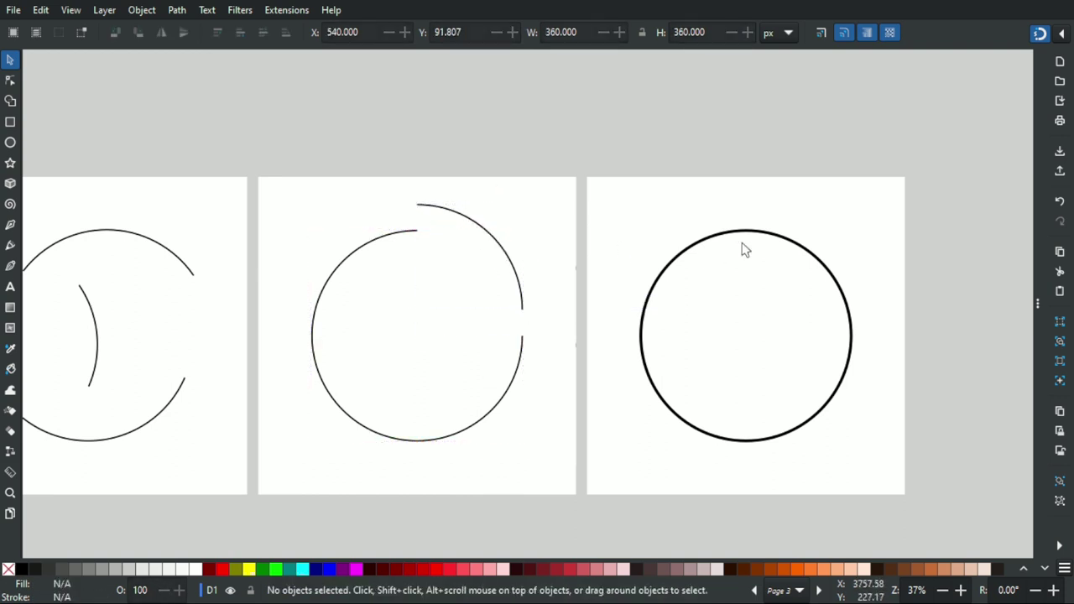
drag(817, 235, 527, 227)
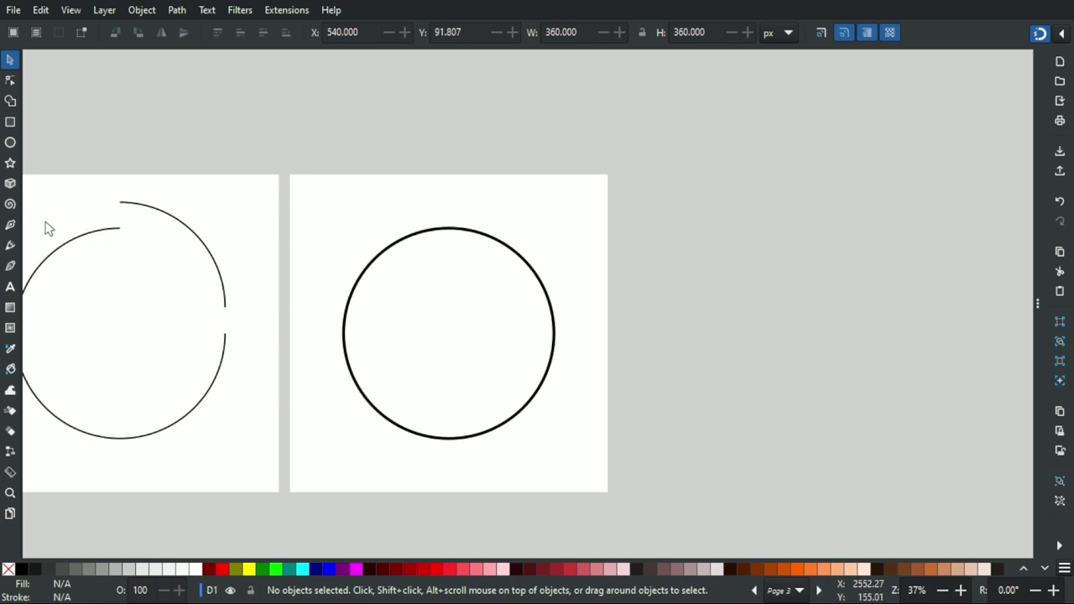
Draw a closed triangle with corners on the circle's left edge, top point and right edge
click(11, 225)
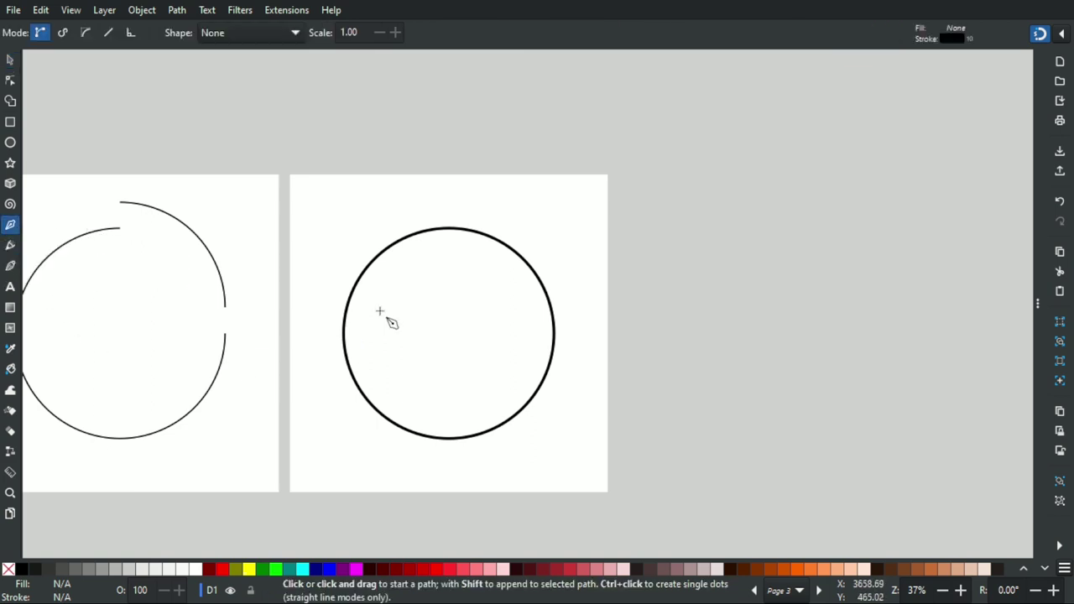
click(351, 354)
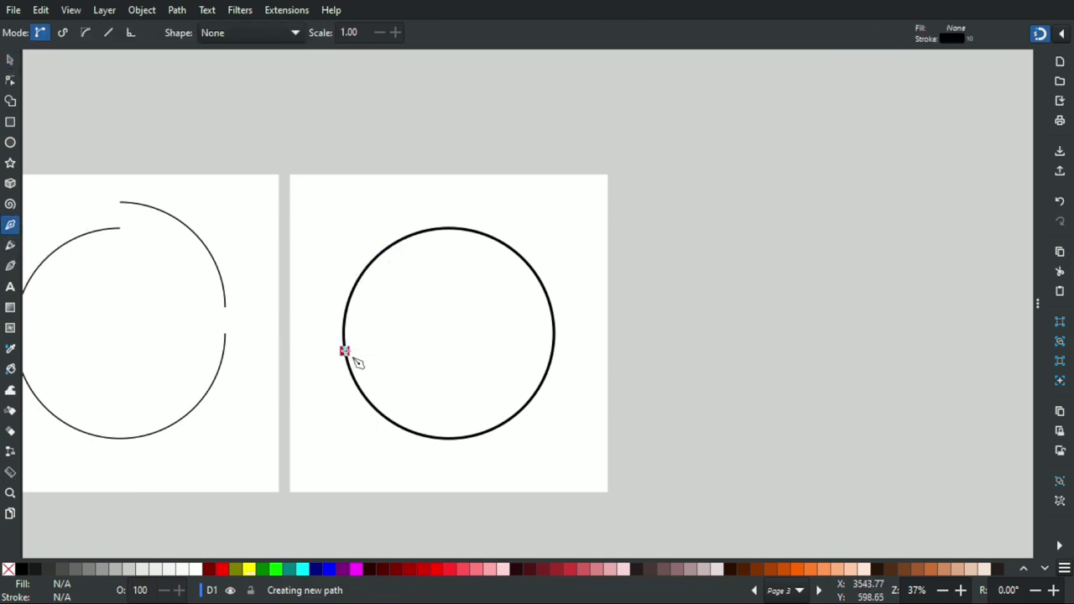
click(462, 241)
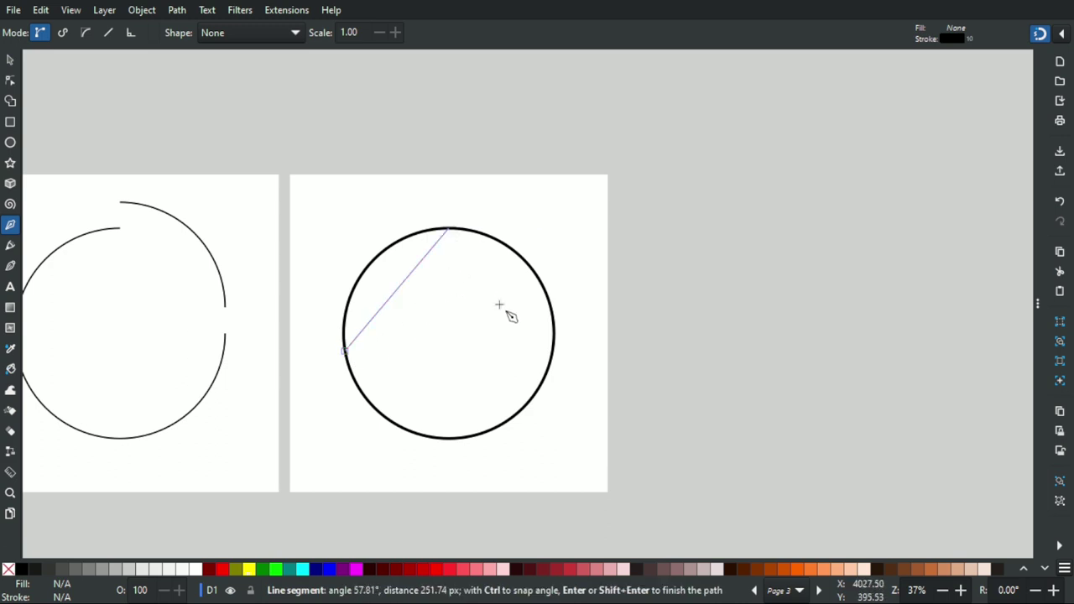
click(557, 312)
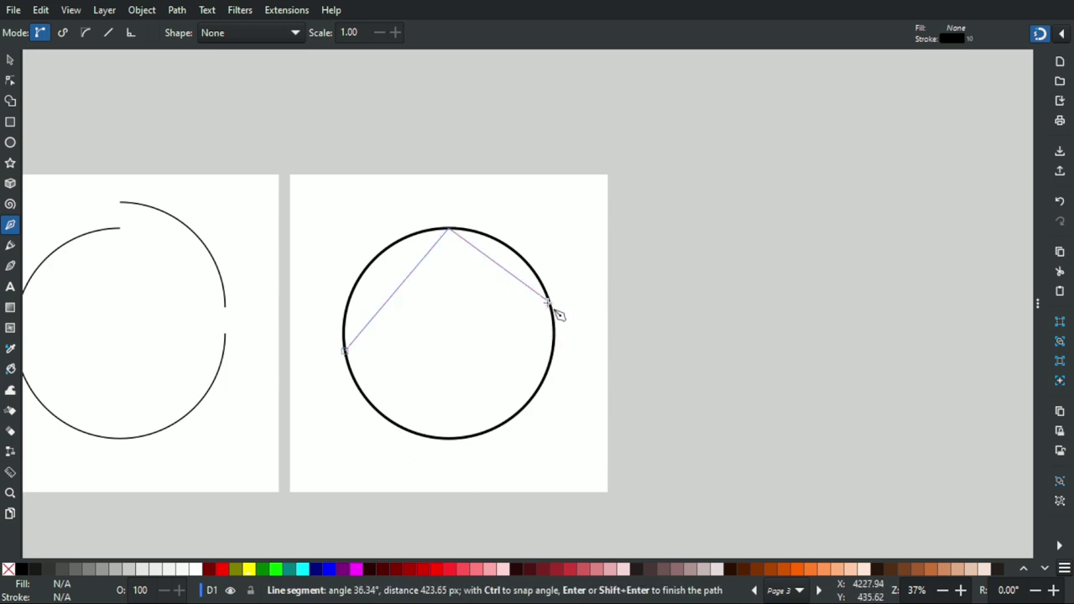
click(353, 359)
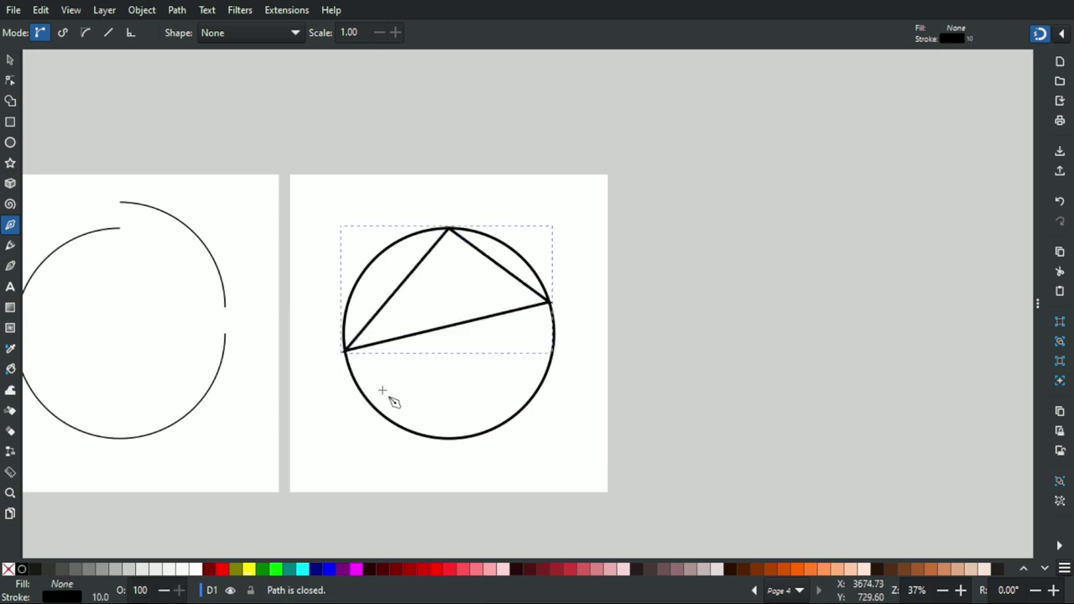
click(11, 61)
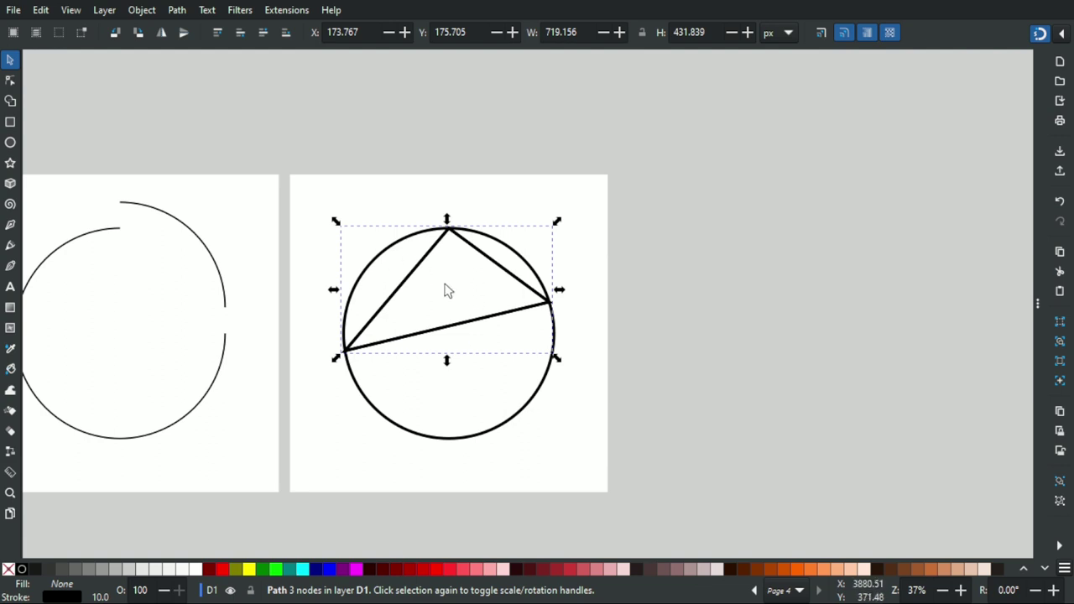
key(shift)
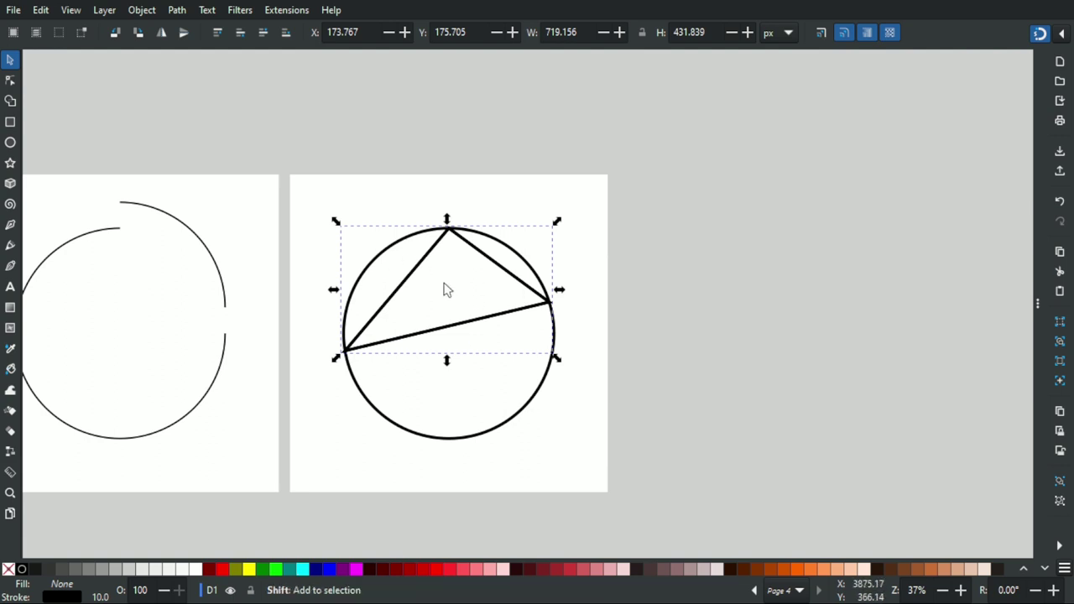
Cut page 4's circle along the triangle's edges with Path > Cut Path
shift+click(388, 253)
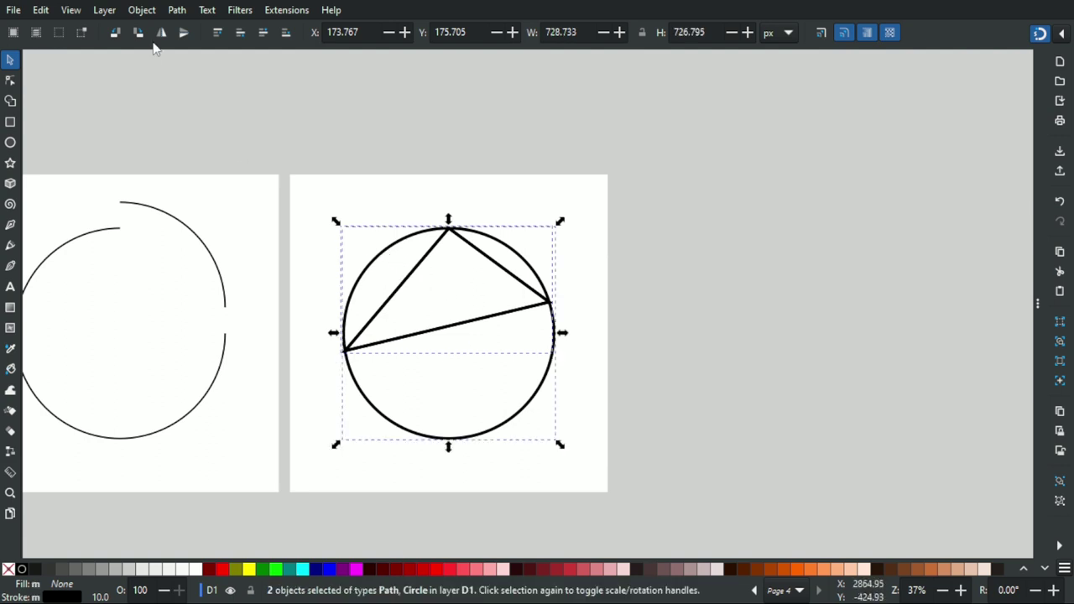
click(177, 10)
click(208, 188)
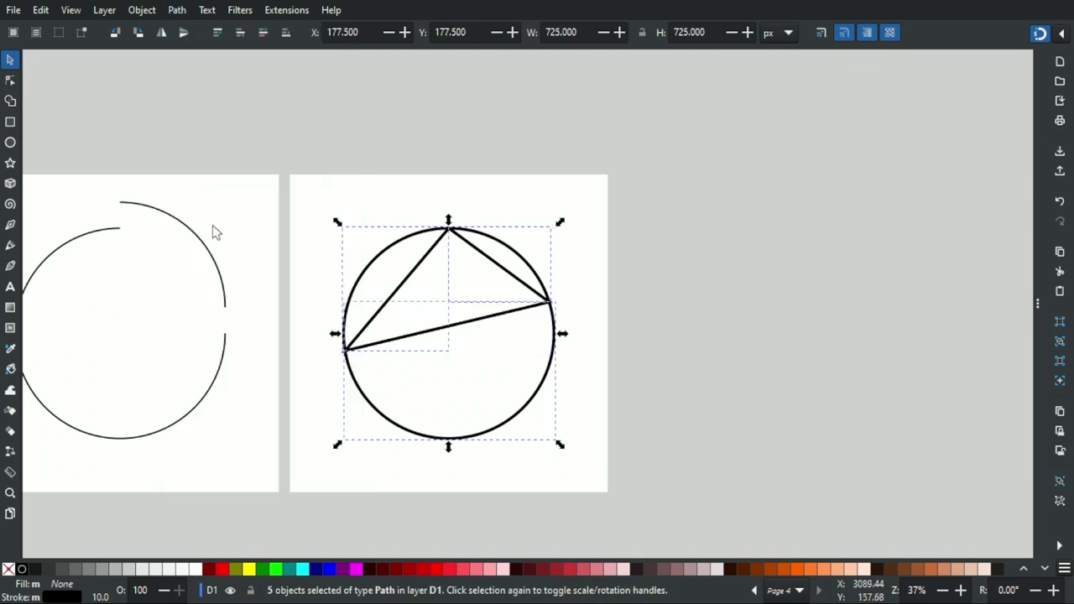
Pull the top-right arc up out of the circle, keeping the left arc in place
click(533, 211)
drag(504, 244, 490, 227)
drag(401, 245, 361, 251)
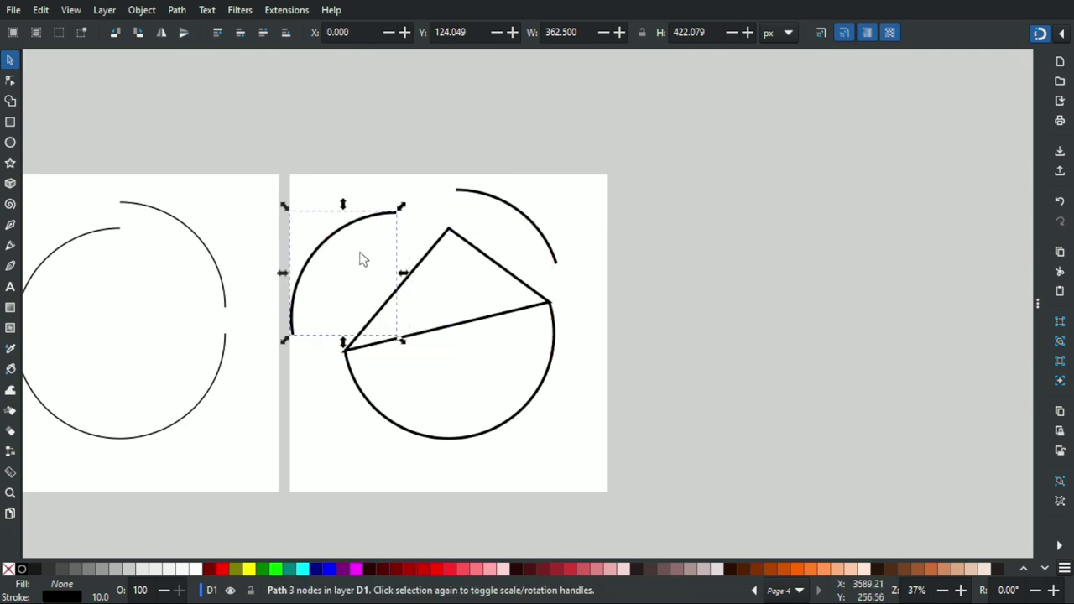
key(ctrl+z)
key(ctrl+z)
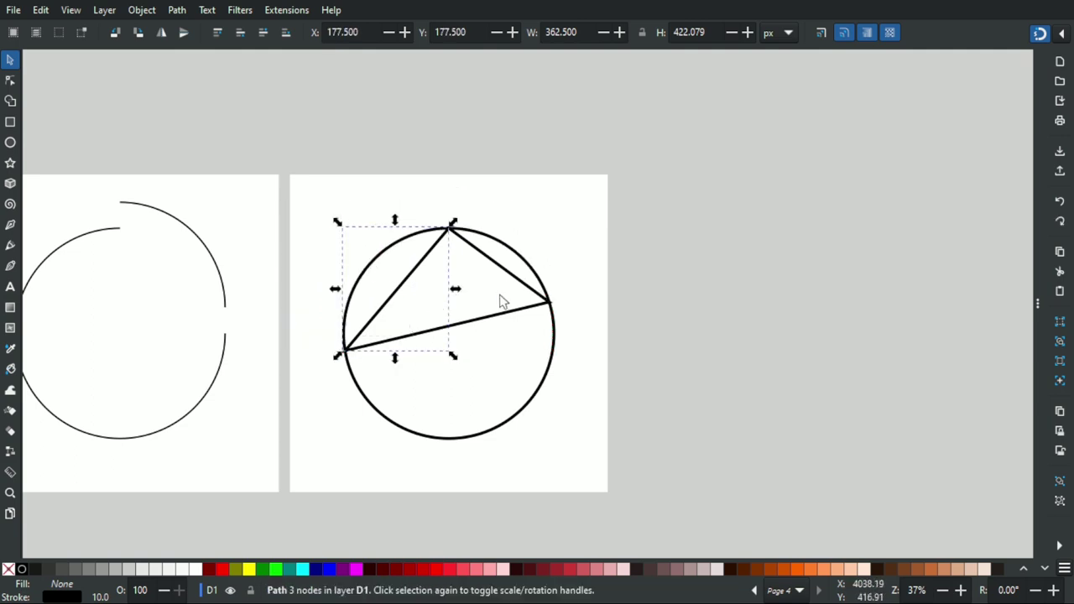
Colour the left arc's stroke magenta and the lower-right arc's stroke blue
shift+click(355, 570)
click(553, 361)
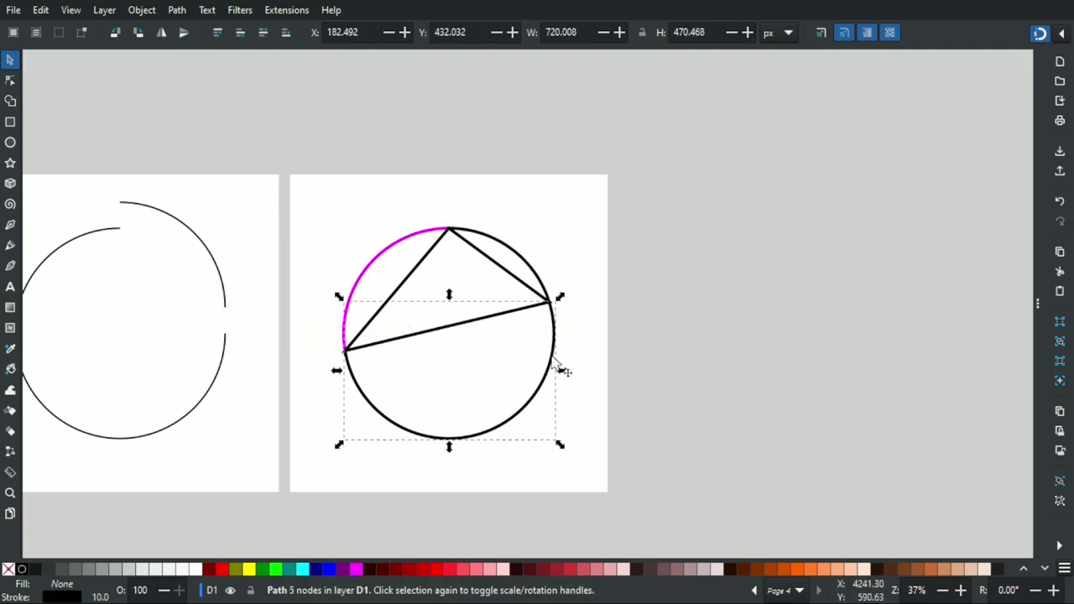
shift+click(328, 570)
click(518, 263)
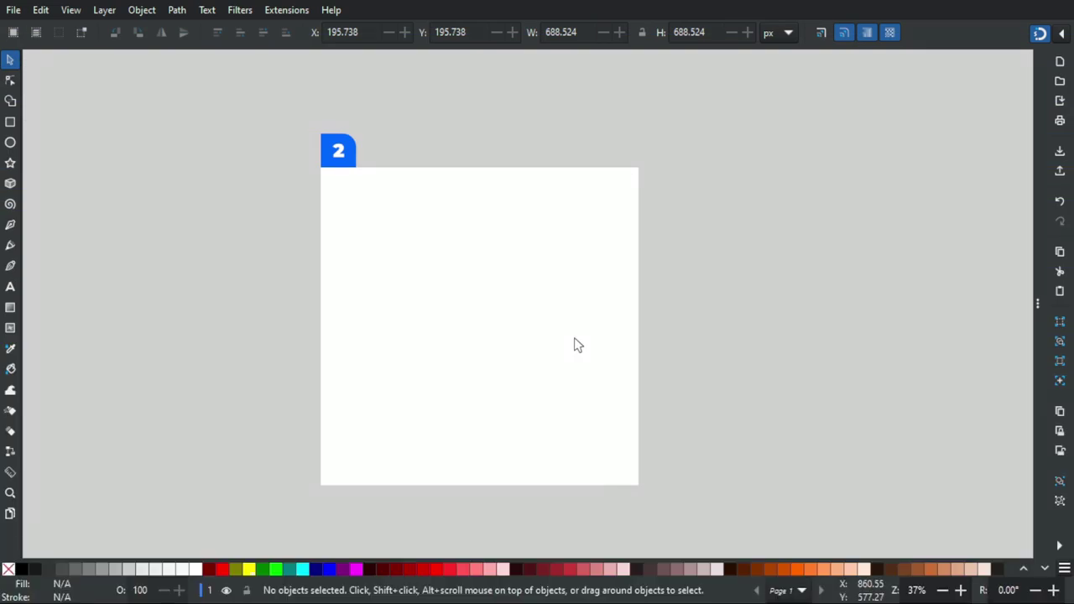
Draw a thick-outlined circle from the page centre and reshape it into a 0–154.617° pie slice
click(10, 143)
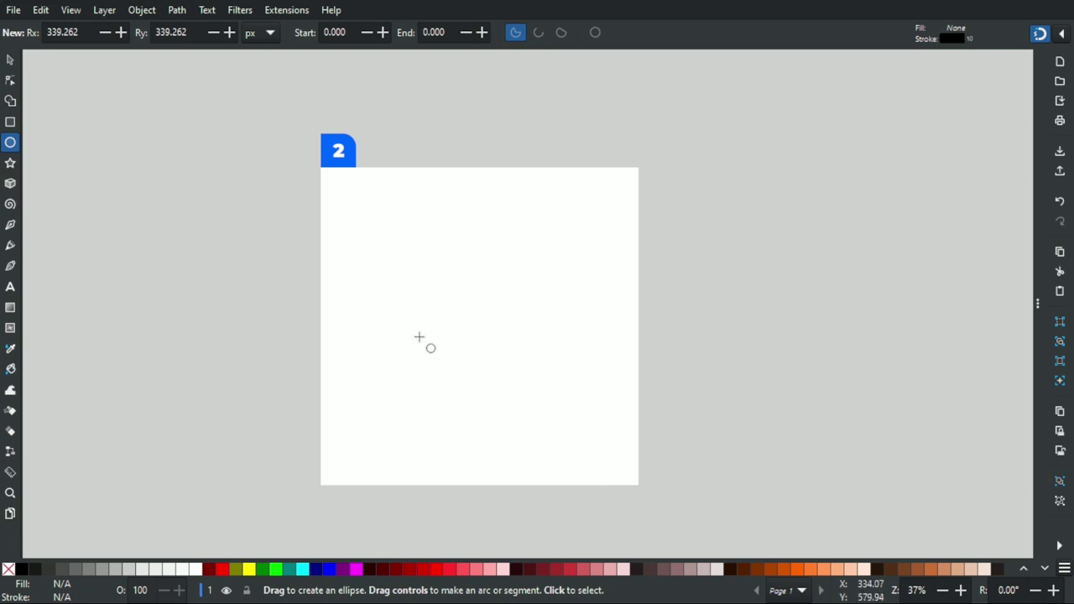
drag(480, 325, 570, 443)
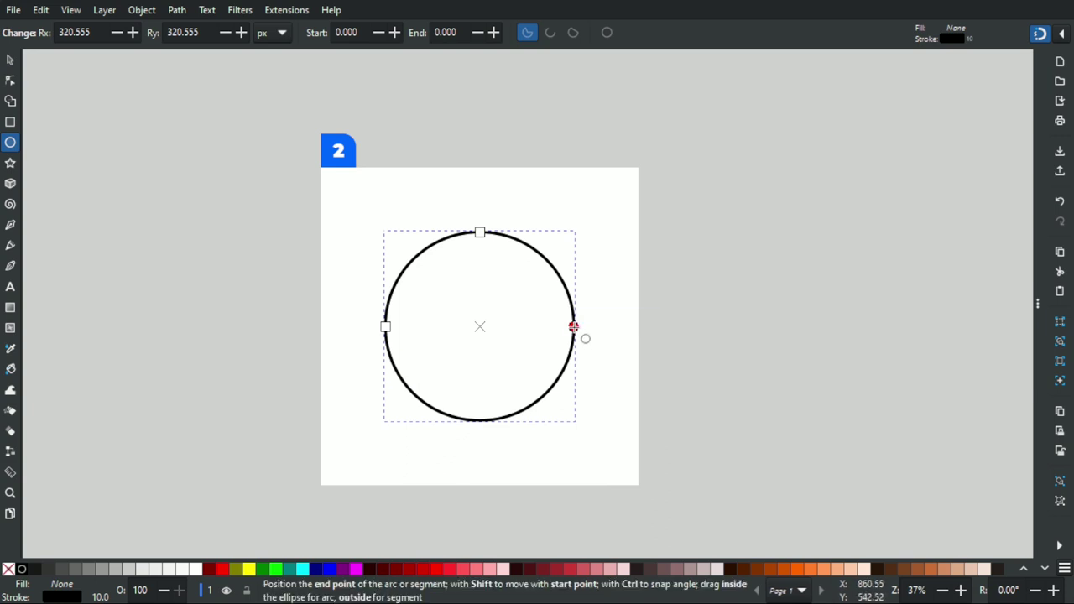
drag(573, 326, 393, 367)
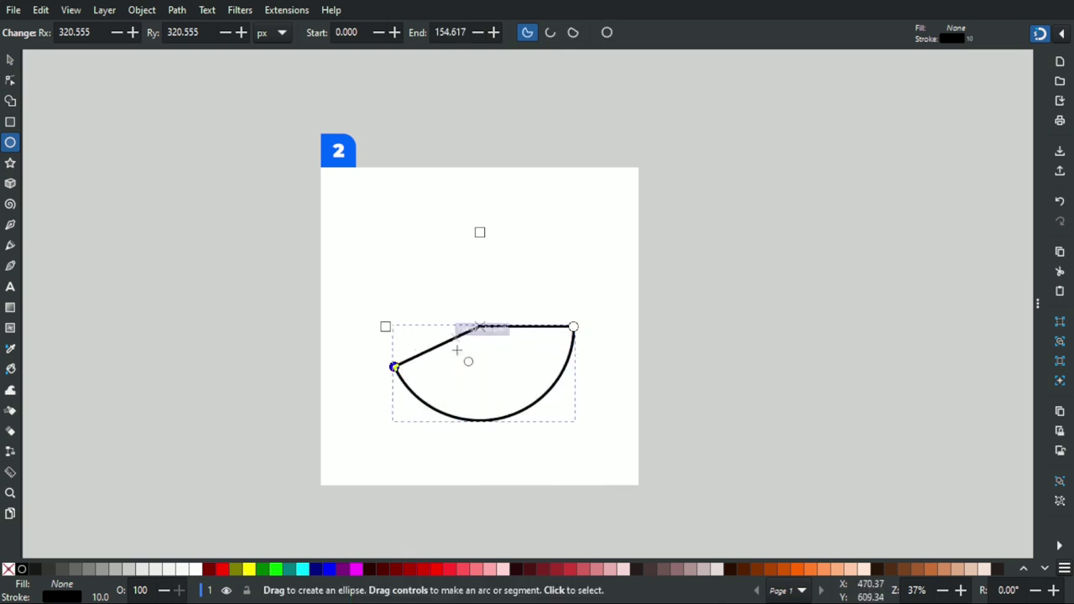
Make the slice an open arc with no chord, sweeping its start round over the top
click(549, 33)
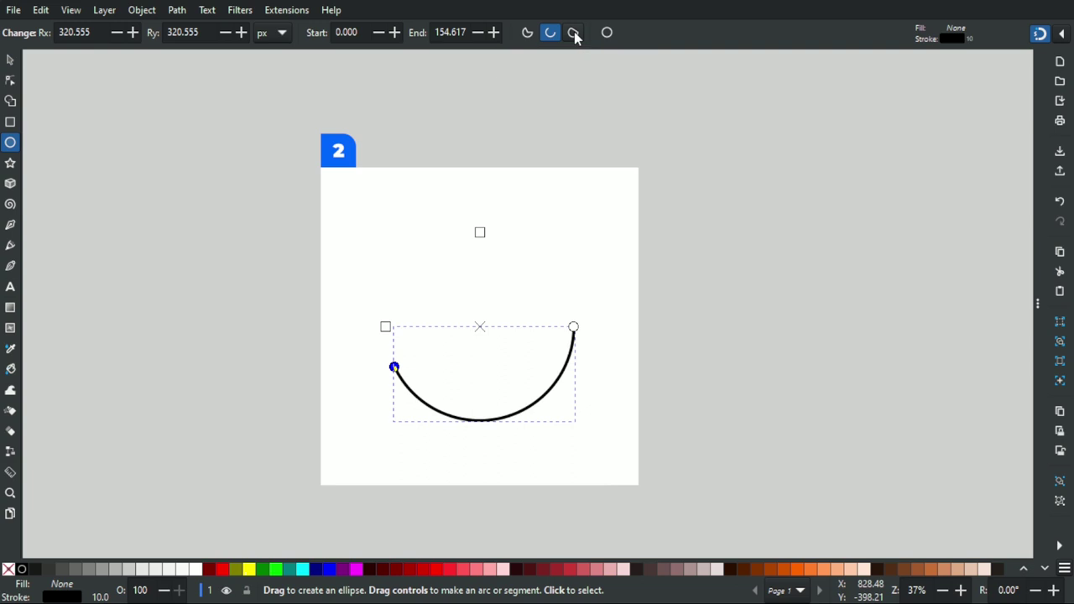
click(573, 33)
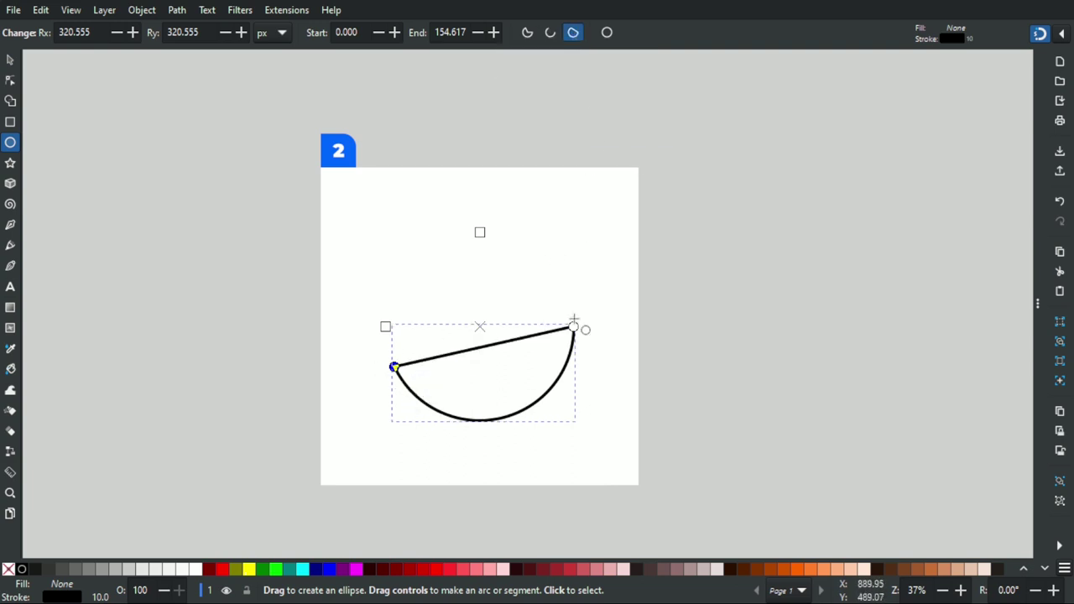
click(548, 35)
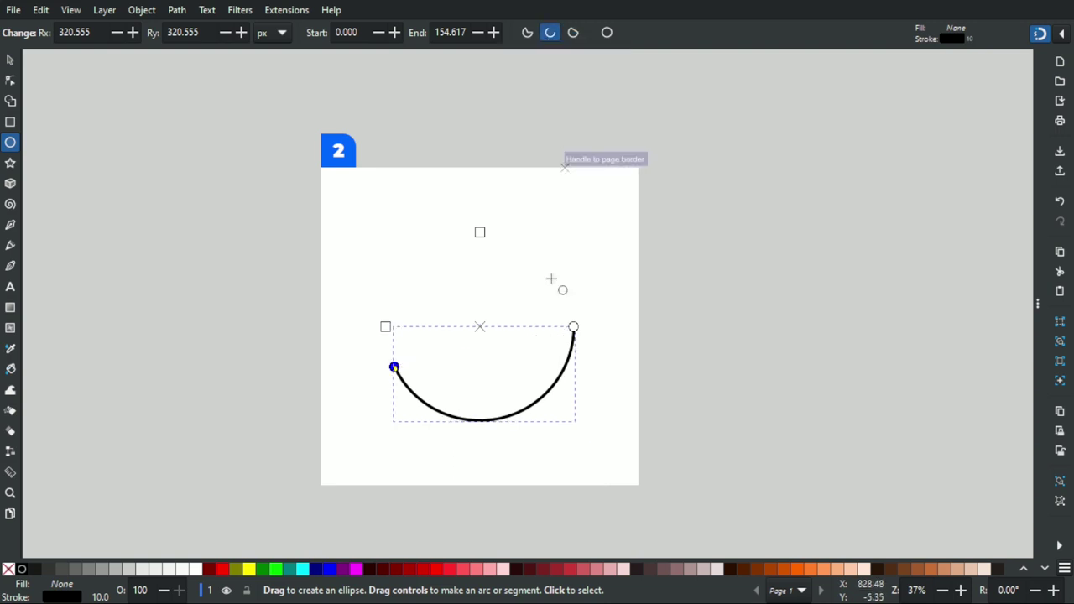
mouse_move(394, 367)
mouse_down()
mouse_move(400, 302)
mouse_move(562, 285)
mouse_move(417, 271)
mouse_move(424, 360)
mouse_move(410, 327)
mouse_move(520, 252)
mouse_move(505, 249)
mouse_move(524, 289)
mouse_move(471, 268)
mouse_move(422, 293)
mouse_move(411, 321)
mouse_move(427, 274)
mouse_move(479, 247)
mouse_move(506, 253)
mouse_move(528, 302)
mouse_move(512, 273)
mouse_move(418, 300)
mouse_move(496, 386)
mouse_move(547, 387)
mouse_move(556, 369)
mouse_move(530, 398)
mouse_move(481, 411)
mouse_move(422, 360)
mouse_move(406, 323)
mouse_move(434, 280)
mouse_move(493, 256)
mouse_move(563, 321)
mouse_move(556, 285)
mouse_move(518, 245)
mouse_move(542, 328)
mouse_move(532, 378)
mouse_move(508, 408)
mouse_move(479, 417)
mouse_move(412, 389)
mouse_move(414, 282)
mouse_move(509, 249)
mouse_move(556, 314)
mouse_move(417, 295)
mouse_move(557, 319)
mouse_move(450, 277)
mouse_move(505, 276)
mouse_move(504, 288)
mouse_move(480, 267)
mouse_move(425, 276)
mouse_move(406, 351)
mouse_move(415, 377)
mouse_move(470, 417)
mouse_move(549, 414)
mouse_move(603, 336)
mouse_move(592, 291)
mouse_move(449, 259)
mouse_move(401, 303)
mouse_move(400, 378)
mouse_move(460, 415)
mouse_move(573, 398)
mouse_move(510, 424)
mouse_move(424, 321)
mouse_move(511, 287)
mouse_move(534, 343)
mouse_move(474, 387)
mouse_move(463, 293)
mouse_move(523, 352)
mouse_move(445, 288)
mouse_move(506, 316)
mouse_move(494, 343)
mouse_move(460, 311)
mouse_move(444, 328)
mouse_move(451, 336)
mouse_move(432, 313)
mouse_move(463, 281)
mouse_move(442, 300)
mouse_move(430, 343)
mouse_move(498, 376)
mouse_move(540, 351)
mouse_up()
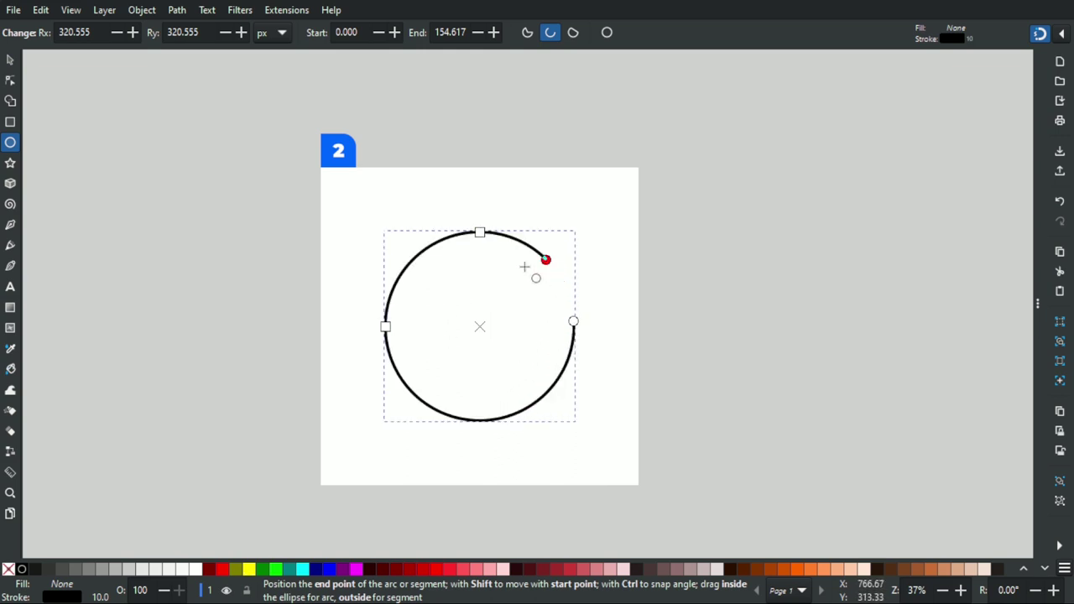
Drag the arc's handles around to Start 272.574° and End 270°, leaving a tiny top gap
drag(524, 267, 404, 313)
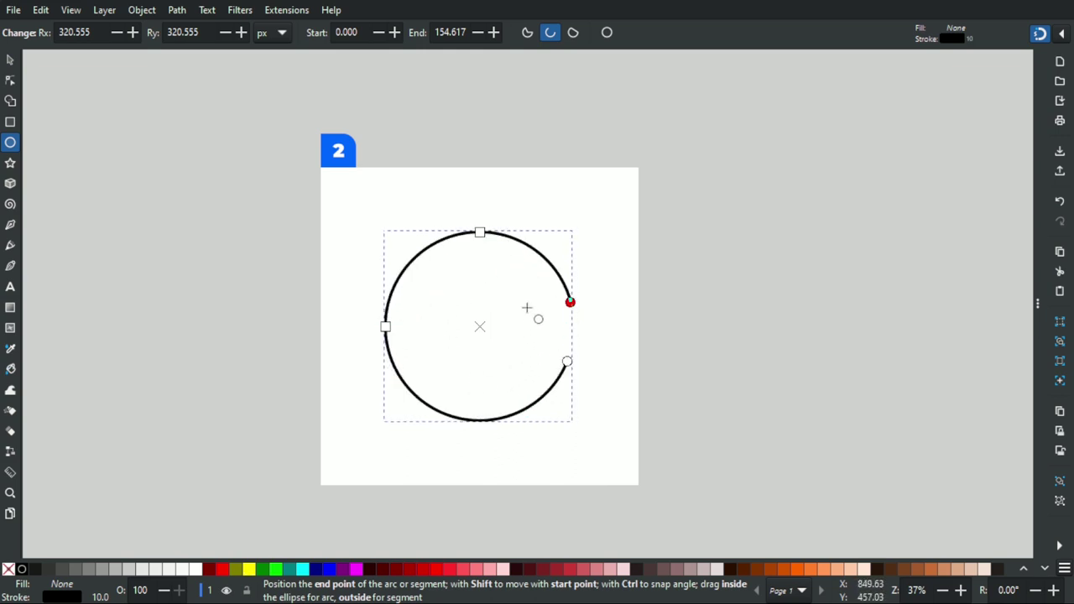
drag(527, 308, 480, 233)
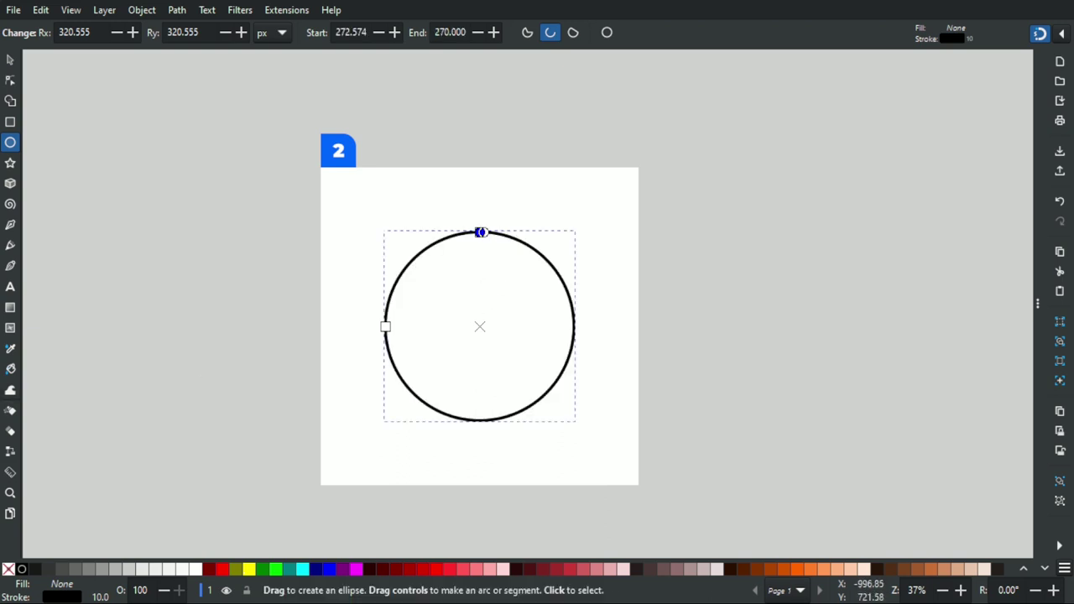